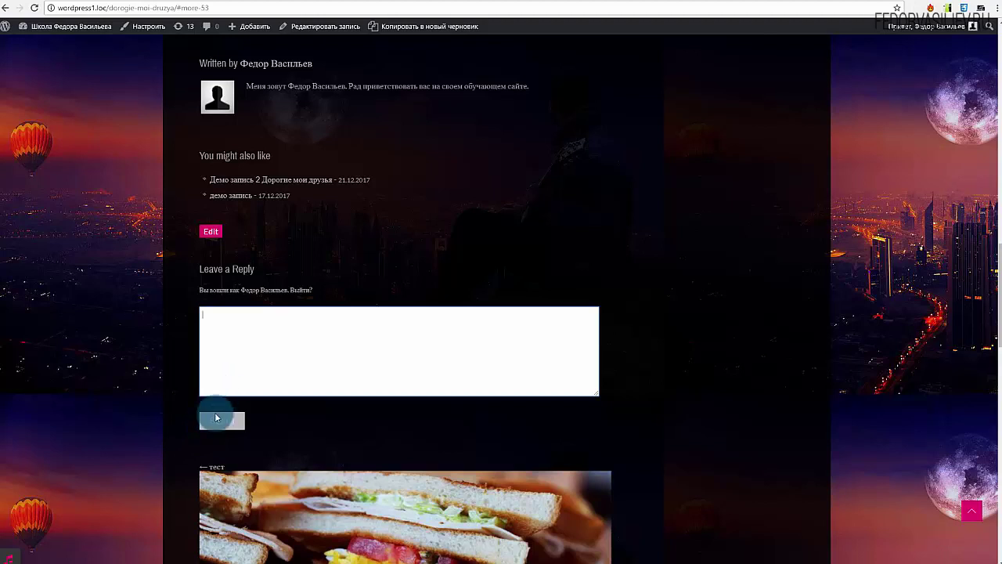
click(231, 325)
scroll(229, 321, up, 1)
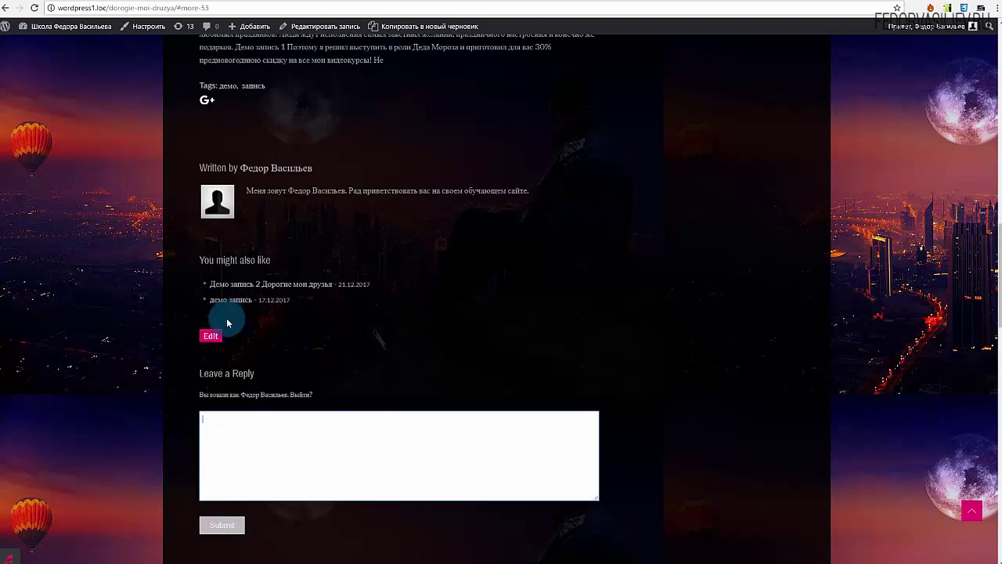
scroll(229, 286, up, 1)
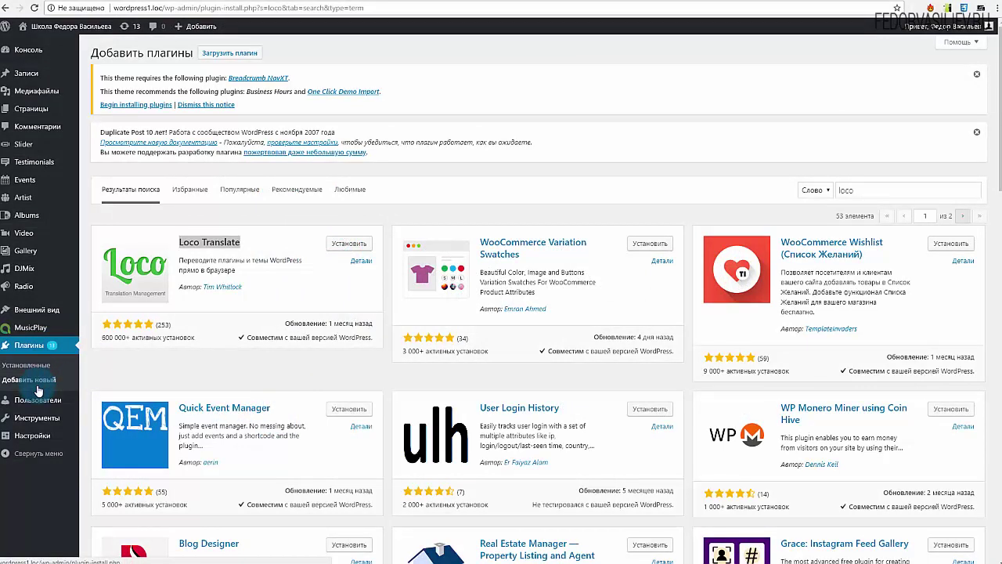
Install the Loco Translate plugin from the "loco" search results and activate it
click(852, 190)
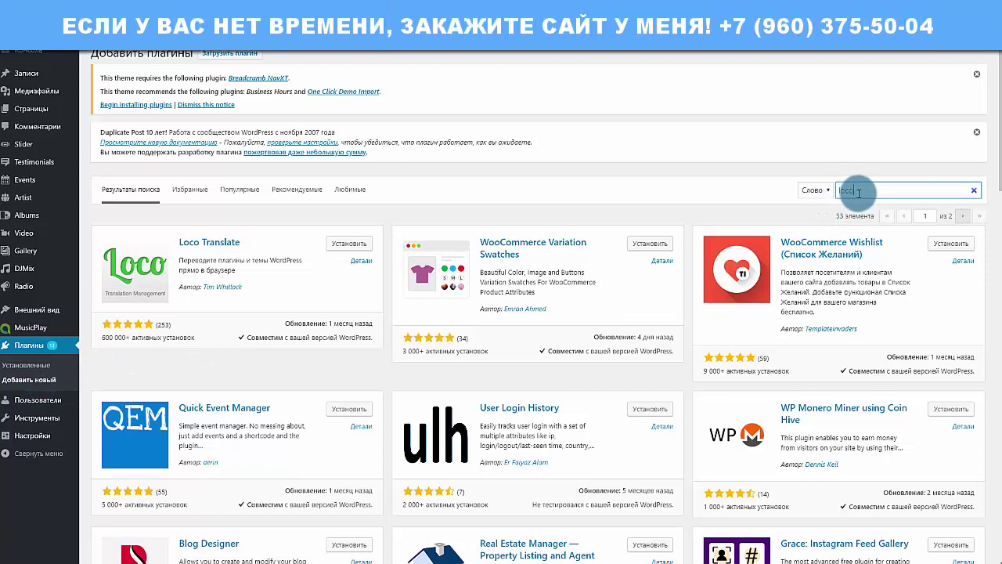
drag(858, 192, 832, 190)
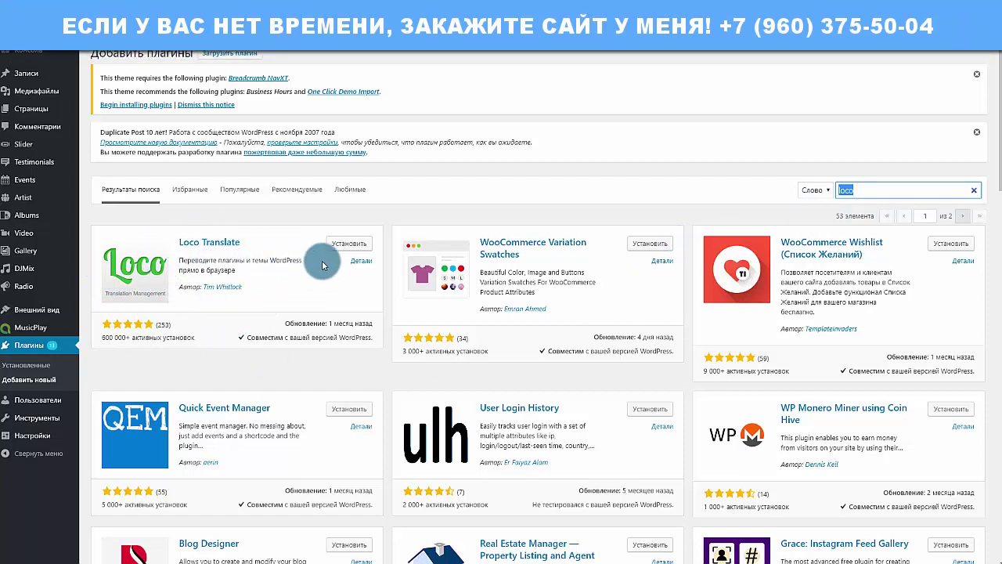
click(338, 243)
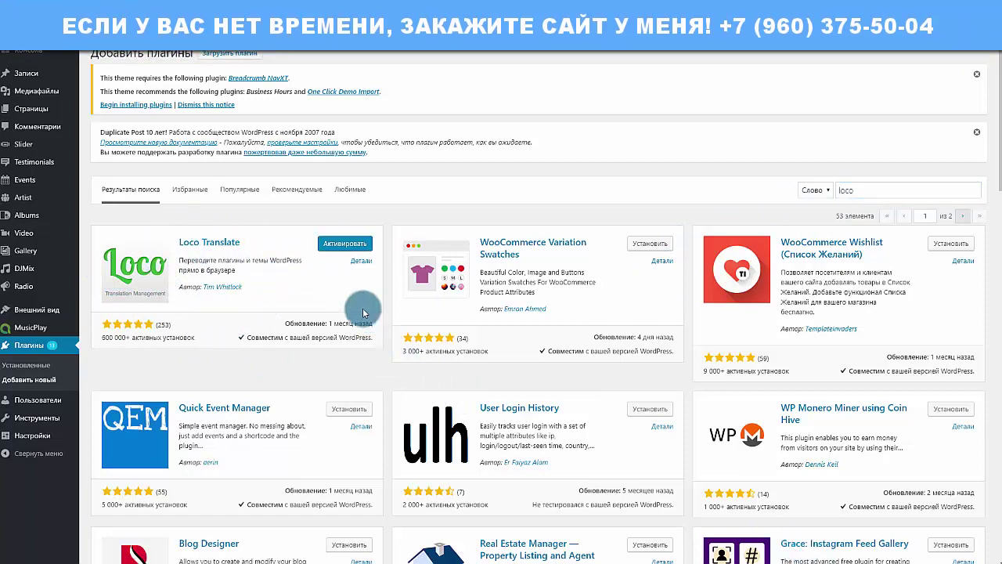
click(343, 245)
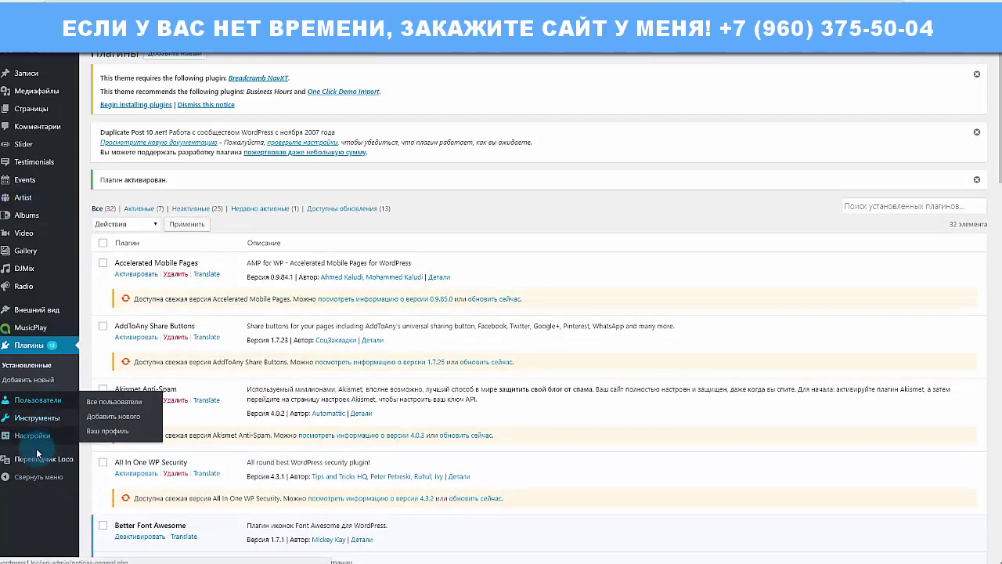
Open the MusicPlay theme's translation overview in Loco Translate
mouse_move(36, 462)
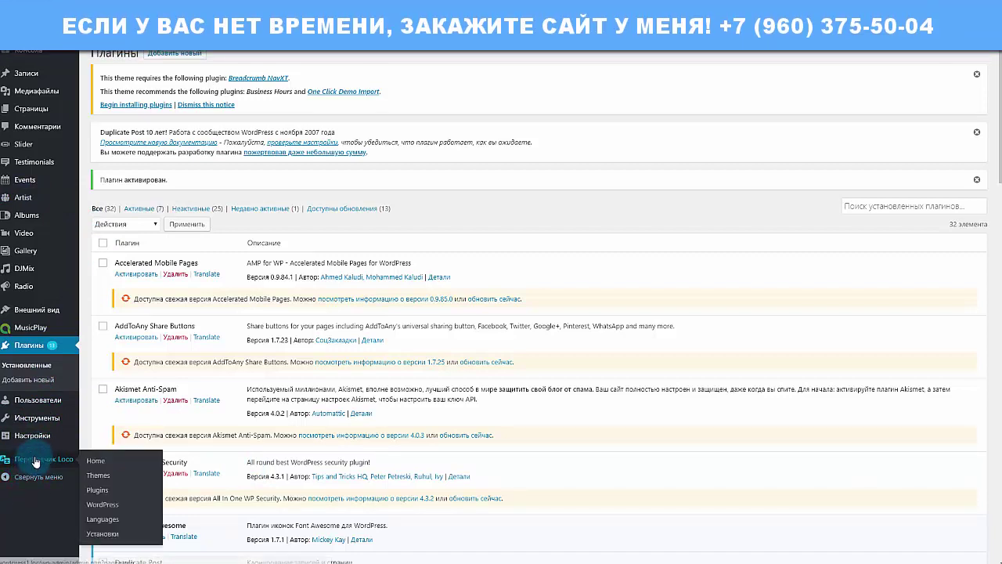
click(98, 475)
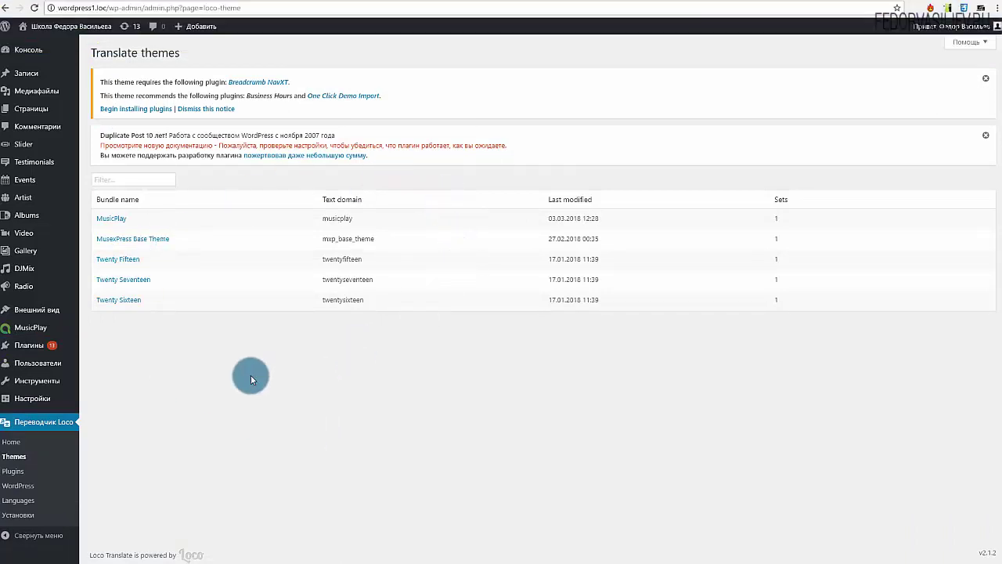
click(116, 222)
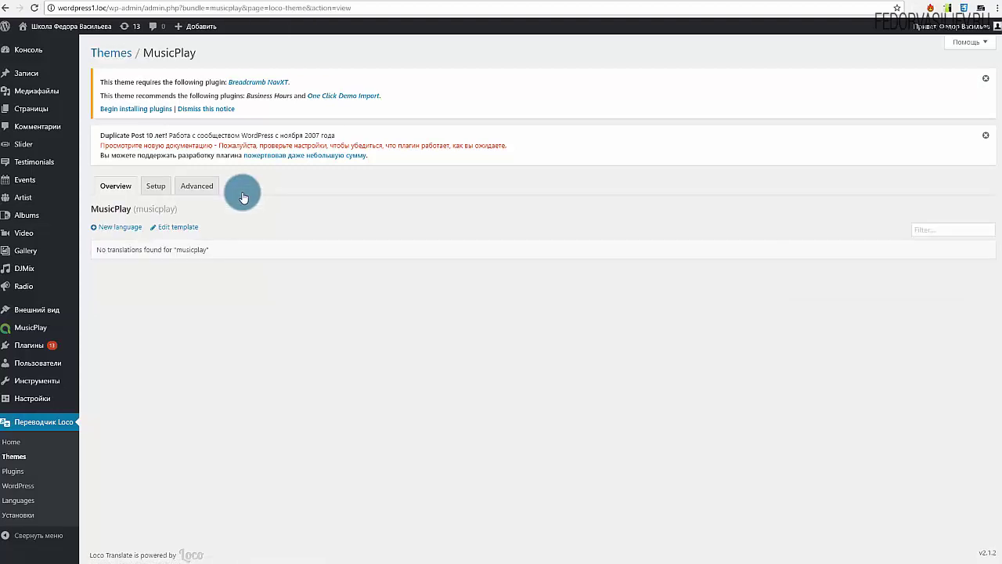
Start a new Russian translation for MusicPlay, stored in the author location themes/musicplay/languages/ru_RU.po
click(122, 227)
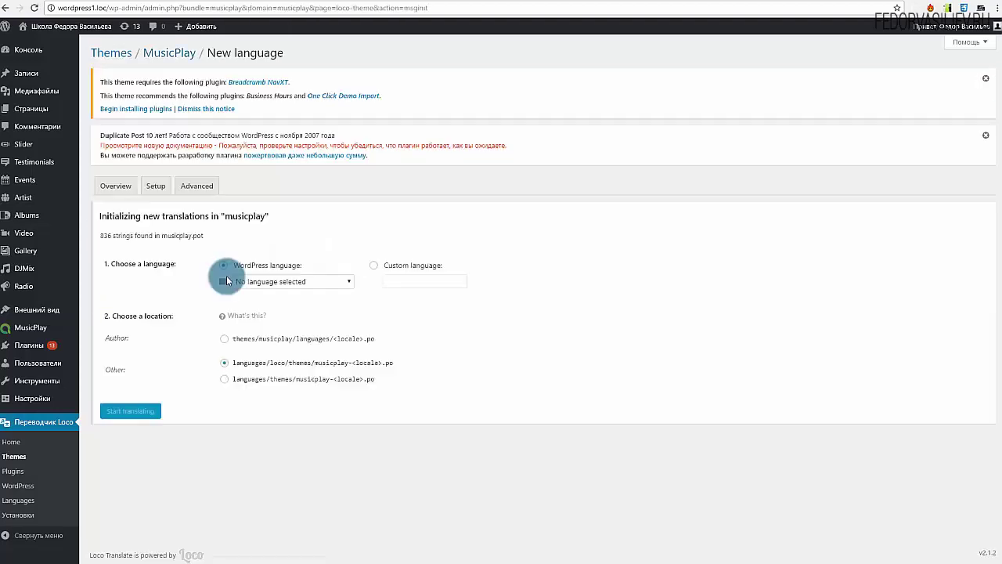
click(288, 283)
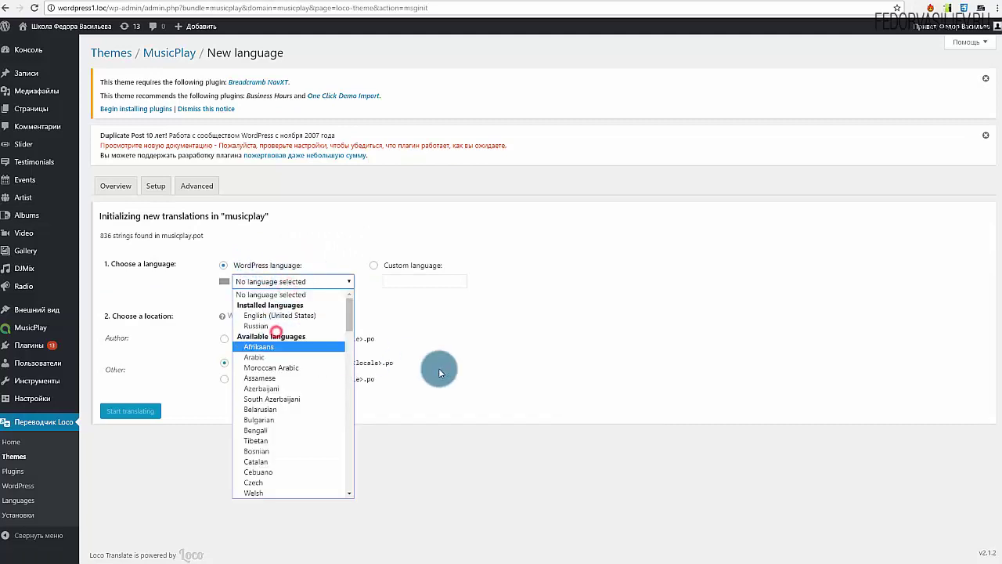
click(242, 326)
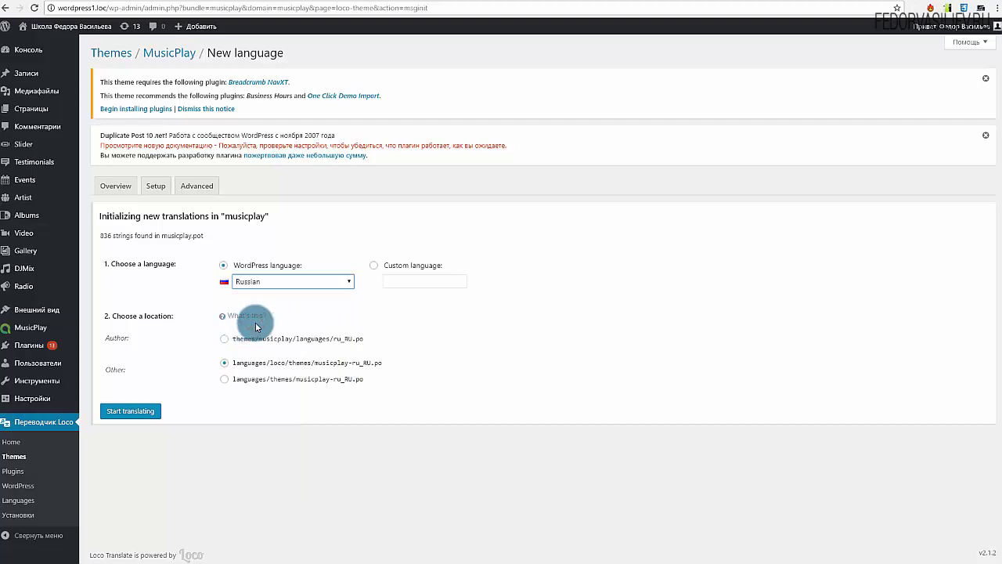
click(255, 322)
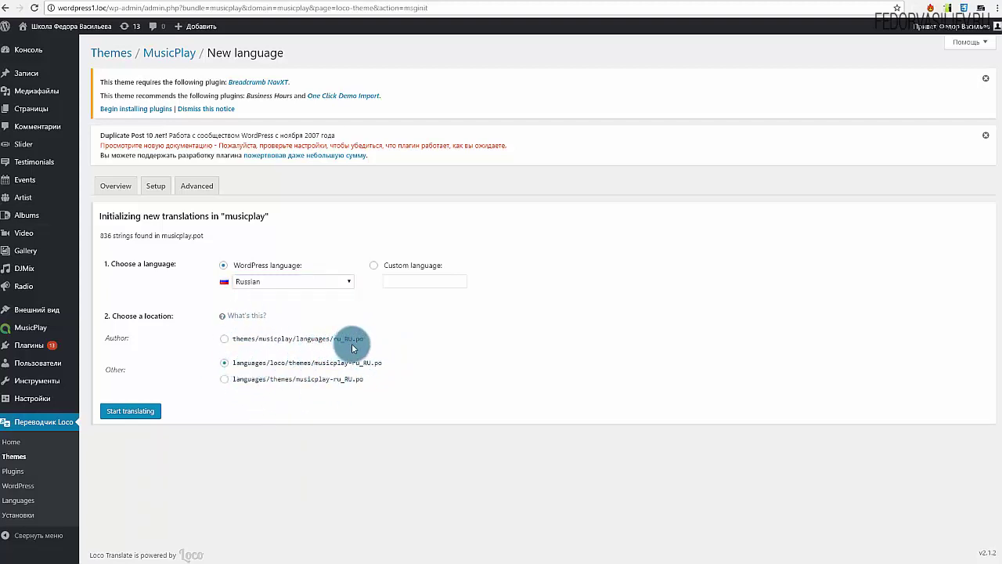
click(224, 339)
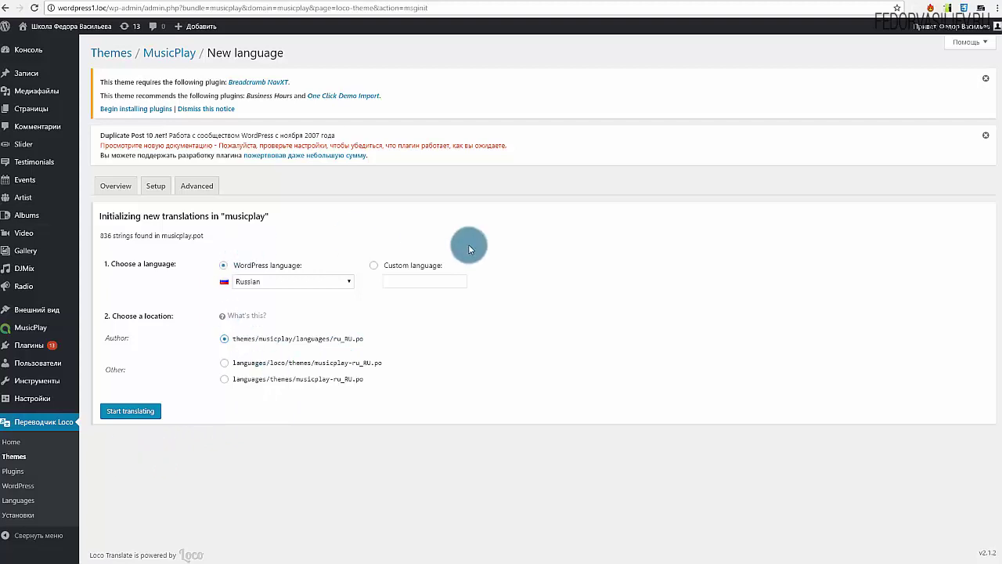
click(130, 411)
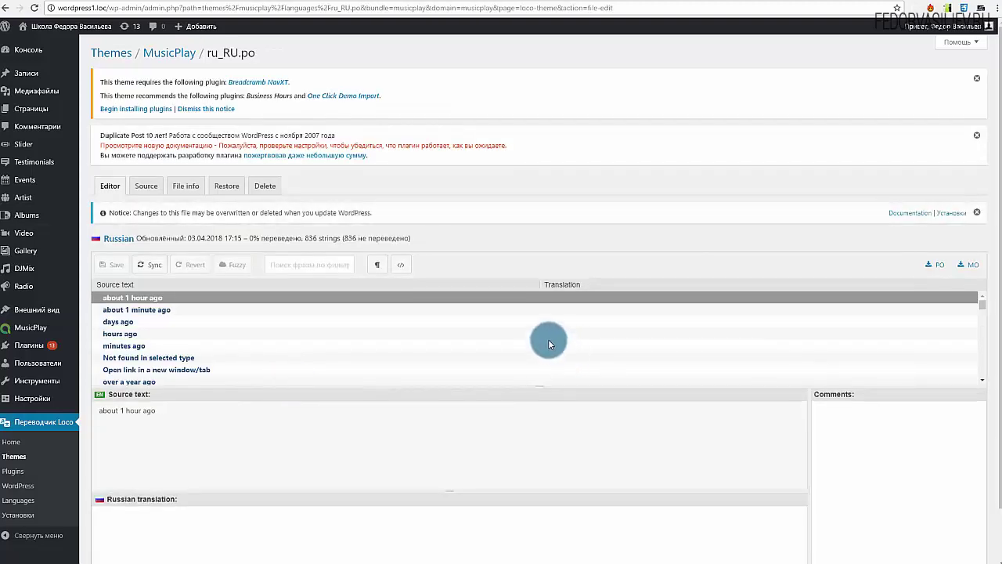
Look through the theme's source strings in the translation editor and the text of the demo post on the site
scroll(829, 176, down, 1)
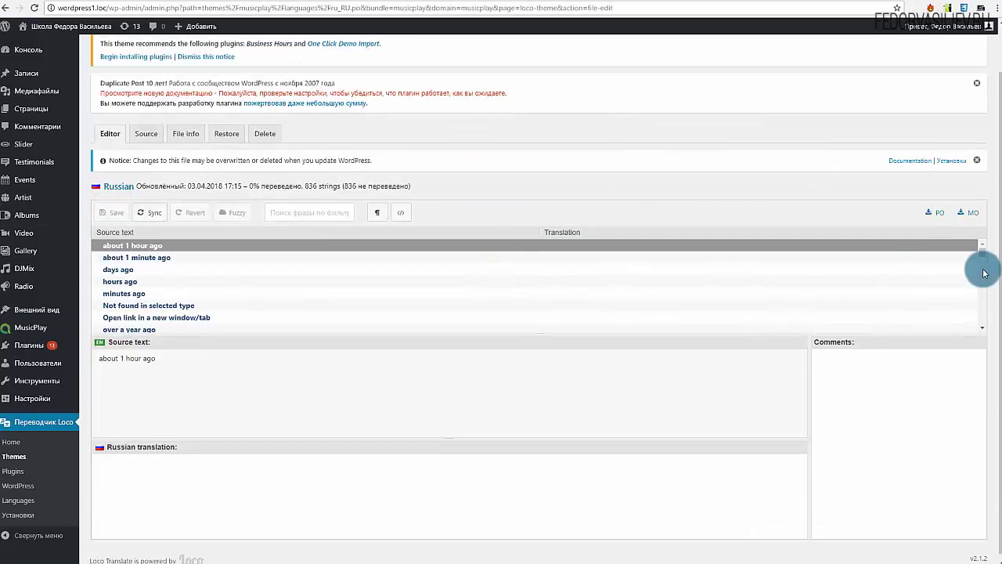
scroll(984, 273, down, 5)
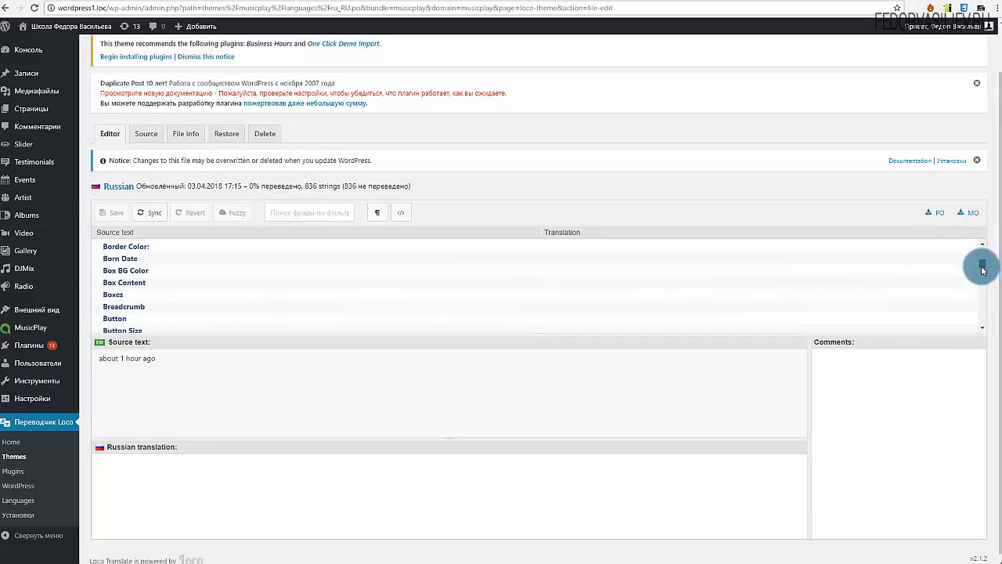
drag(983, 271, 273, 319)
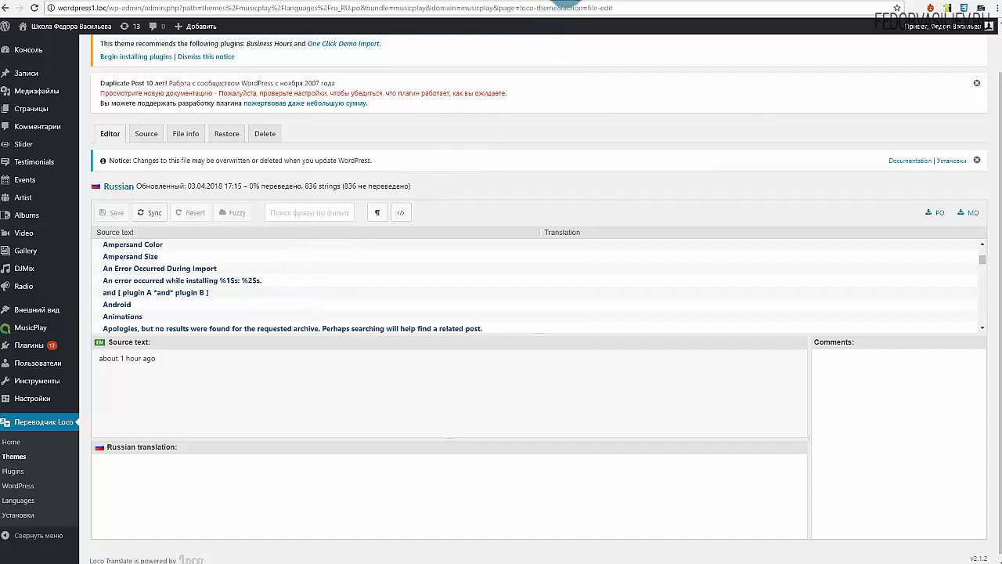
key(alt+Left)
scroll(427, 273, up, 4)
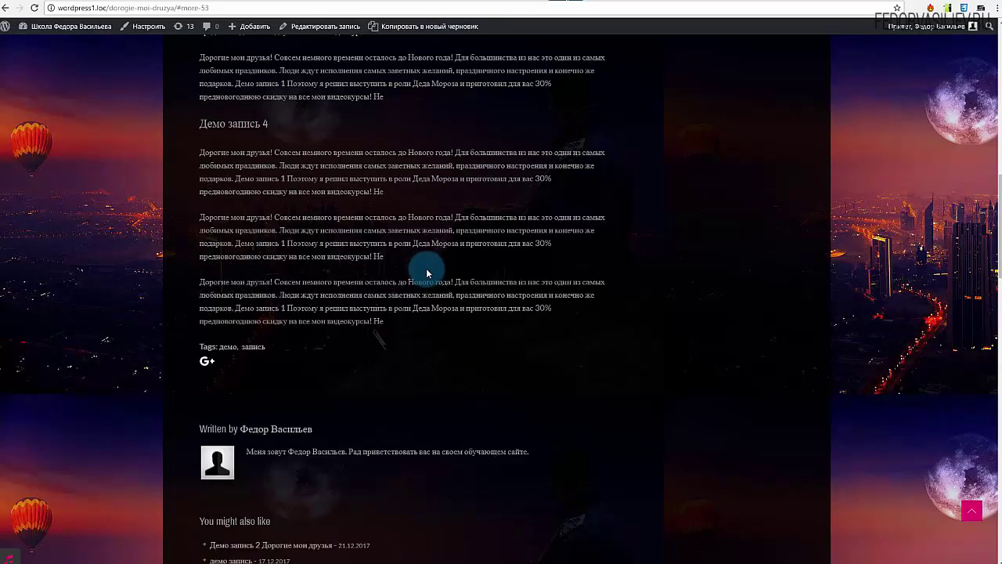
scroll(427, 269, up, 2)
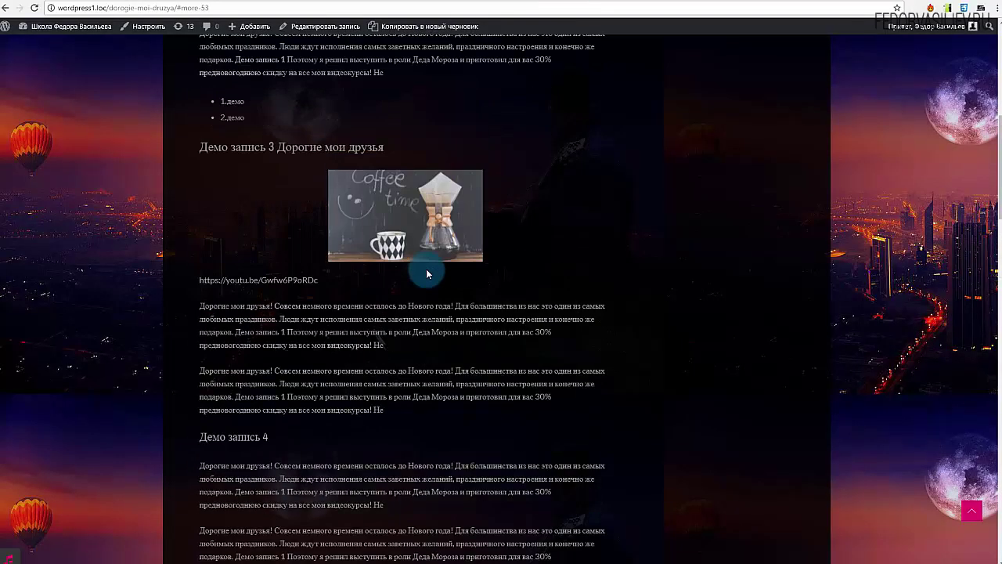
scroll(426, 273, up, 2)
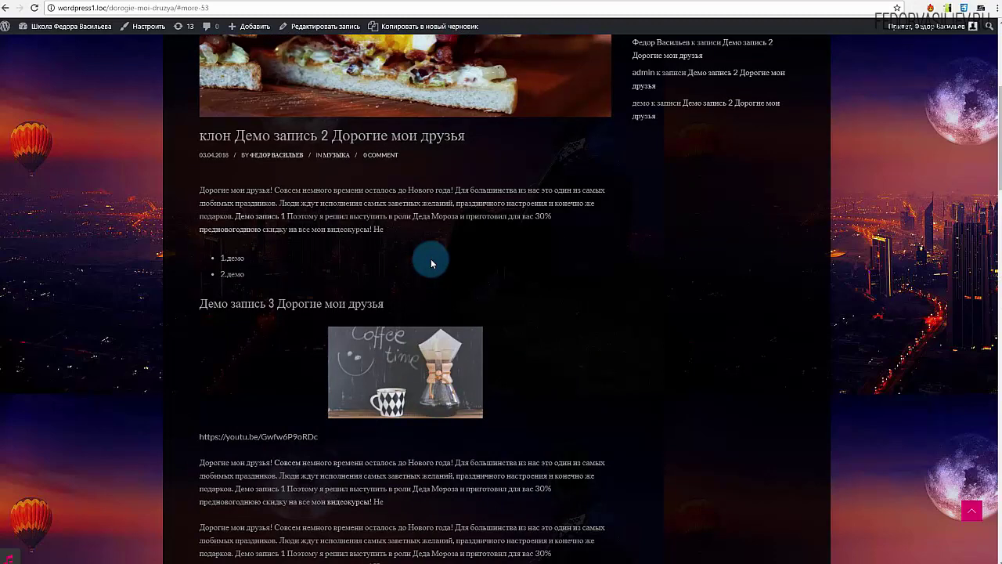
scroll(429, 258, up, 2)
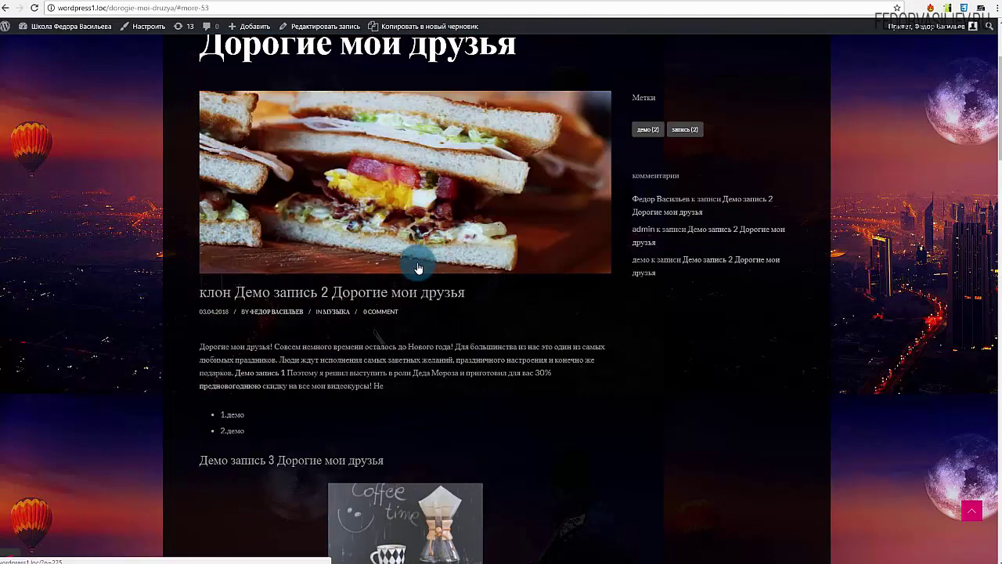
click(497, 2)
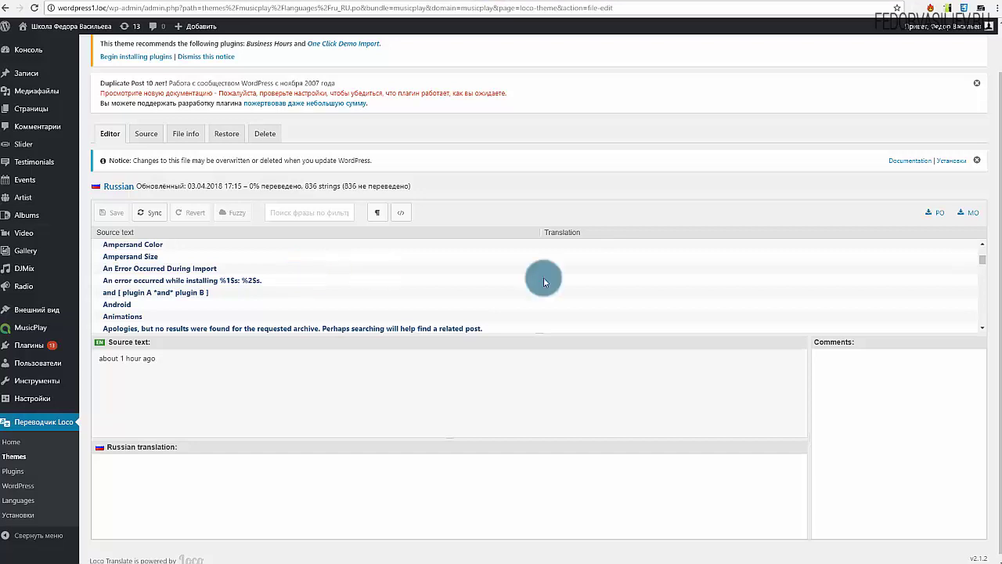
Examine the first source string, "about 1 hour ago", and its Russian translation field
click(984, 251)
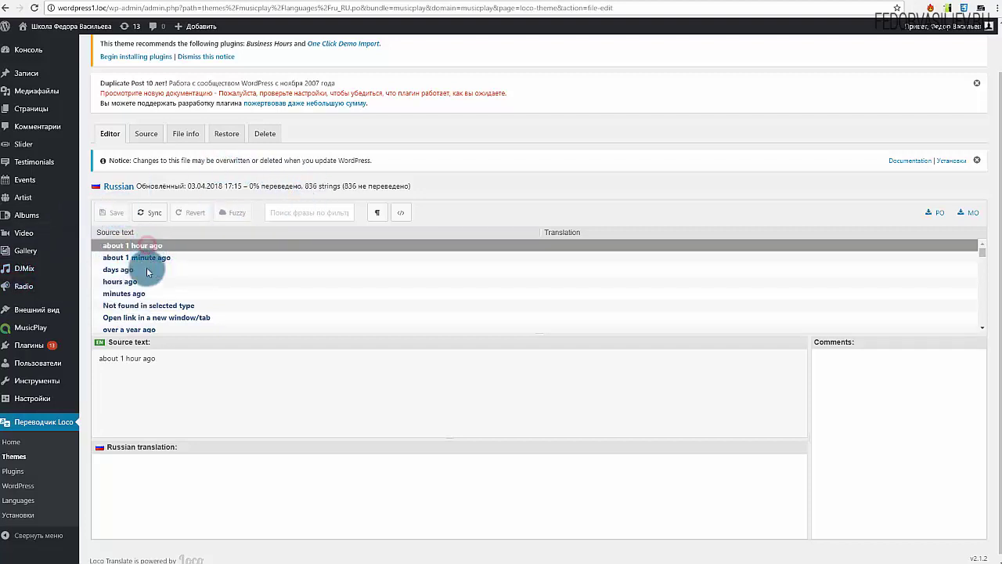
drag(162, 358, 34, 358)
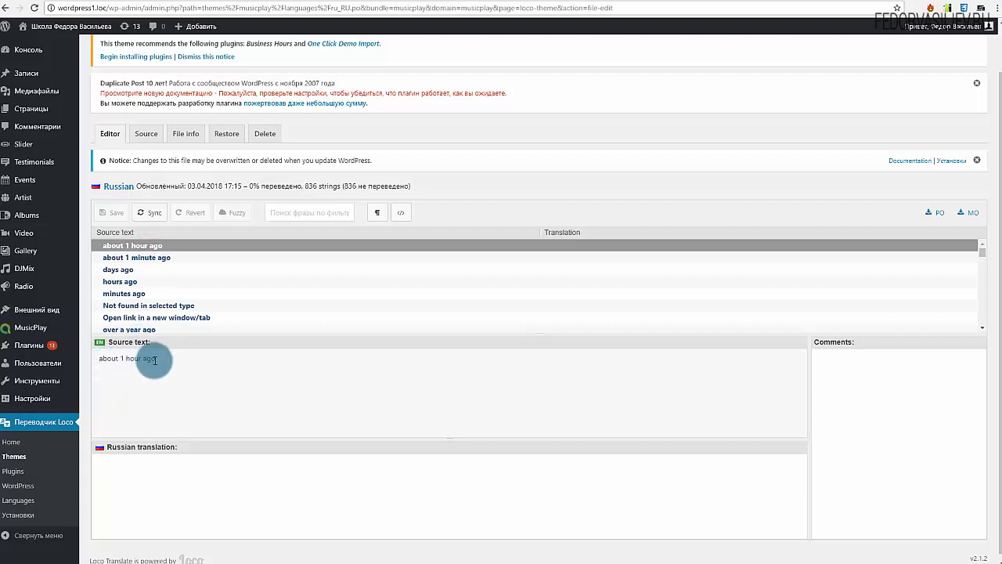
drag(160, 357, 99, 361)
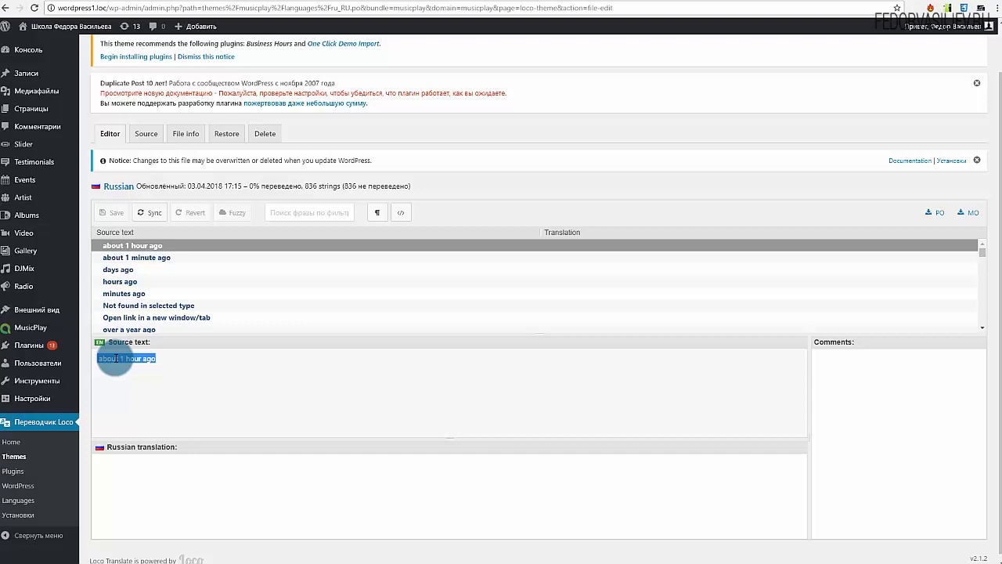
scroll(138, 313, down, 3)
click(139, 481)
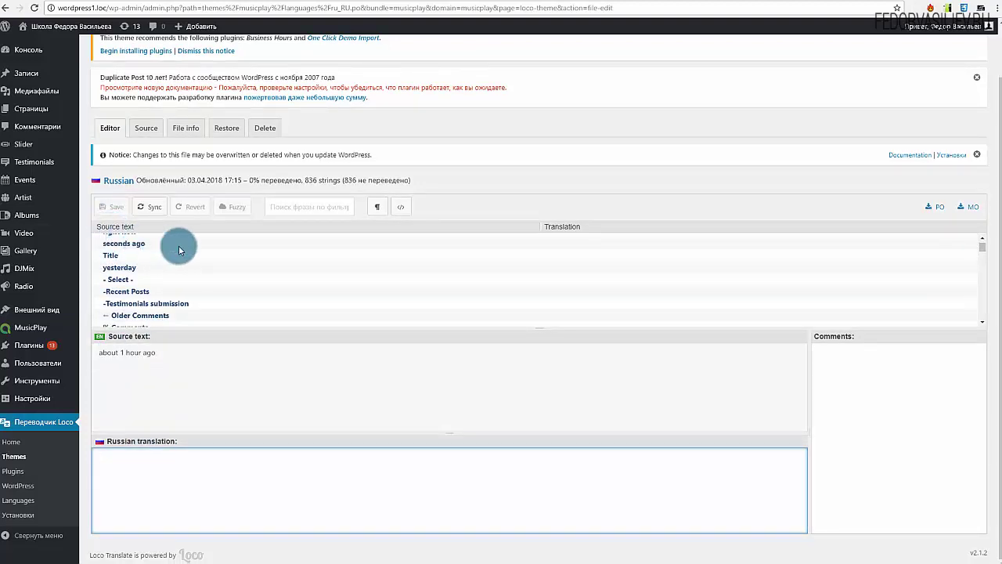
Copy the heading "Leave a Reply" from the comment section of the demo post on the site
click(568, 3)
scroll(381, 229, down, 2)
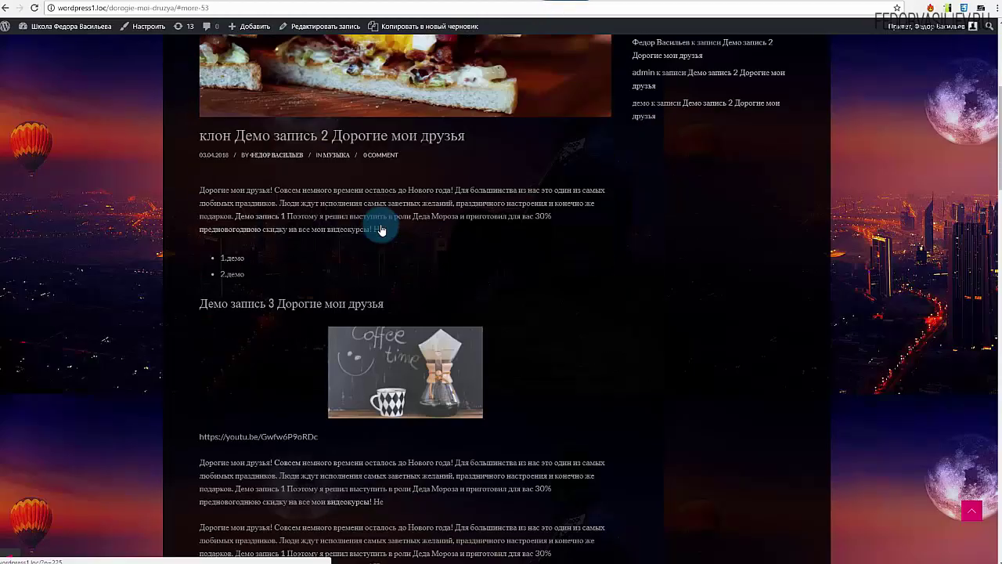
scroll(381, 229, down, 10)
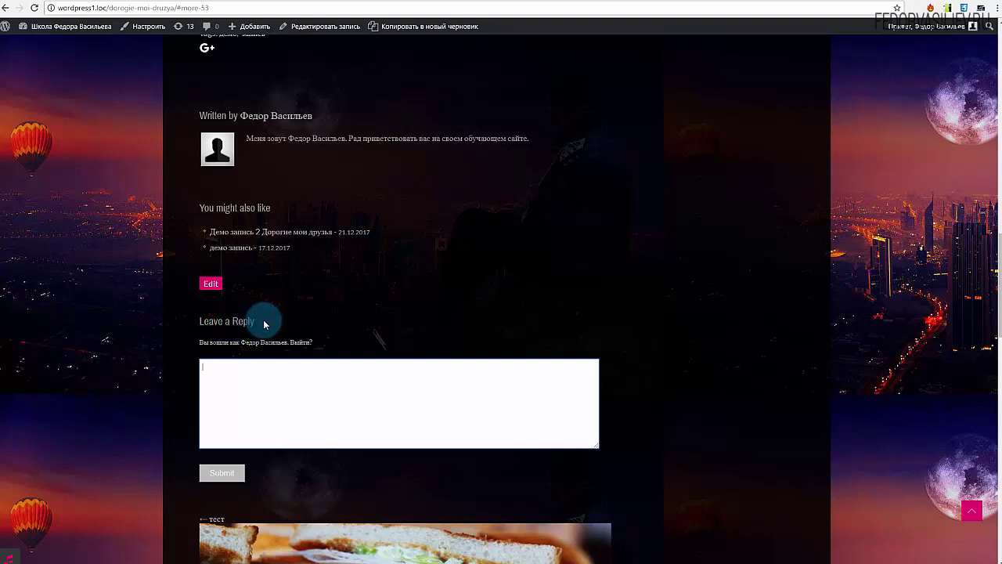
drag(261, 323, 198, 321)
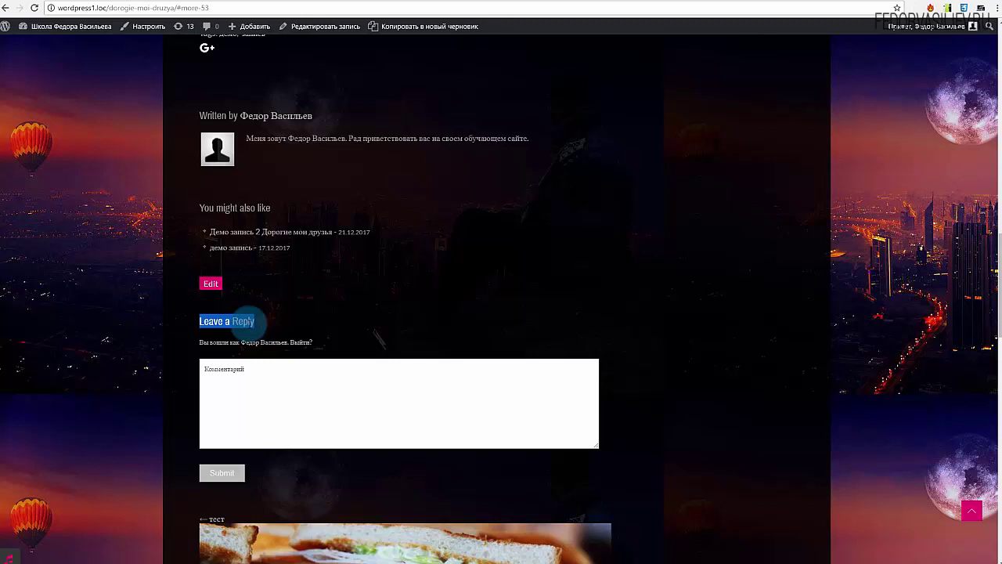
right_click(244, 322)
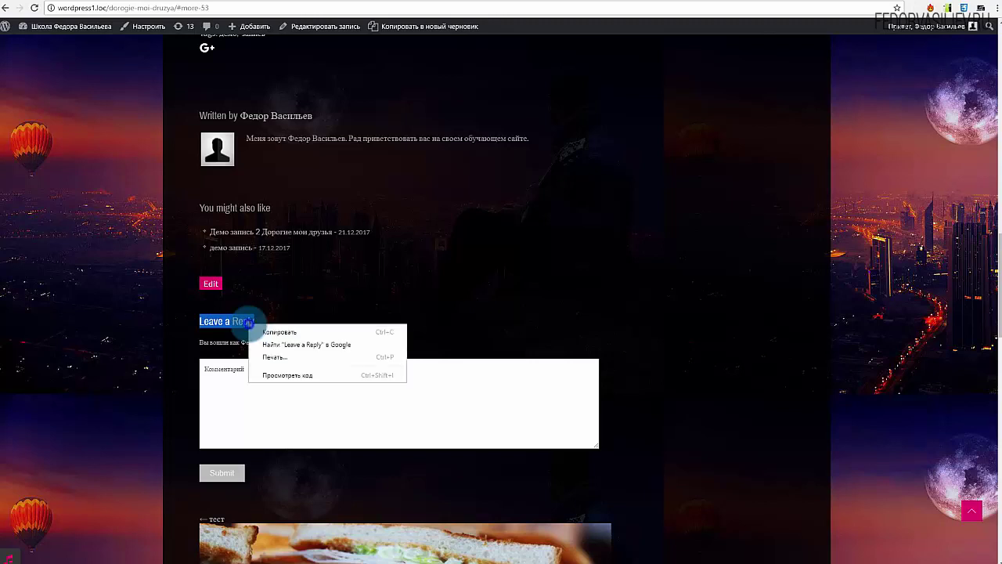
click(261, 332)
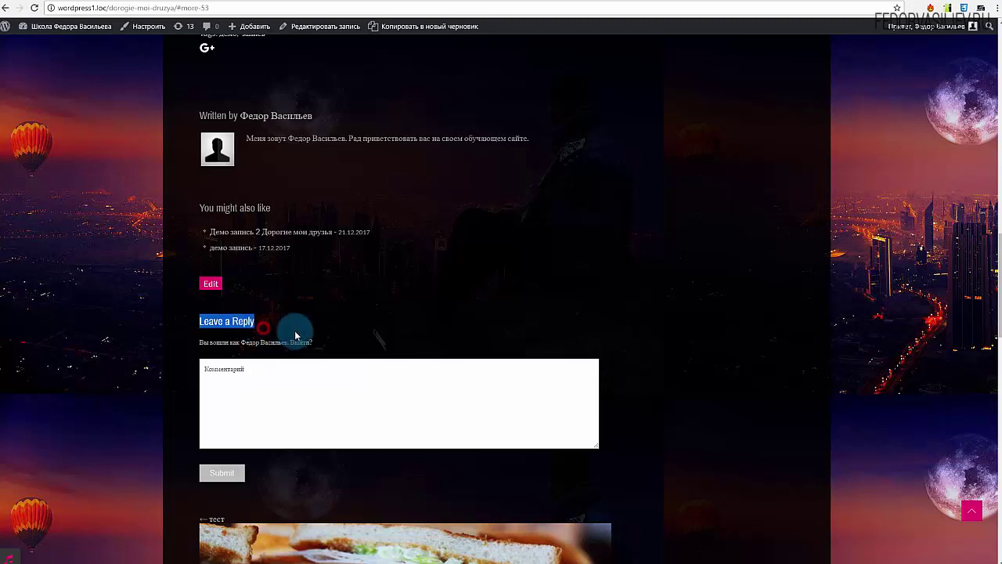
Filter the source strings in the Russian translation editor by the copied phrase "Leave a Reply"
click(481, 2)
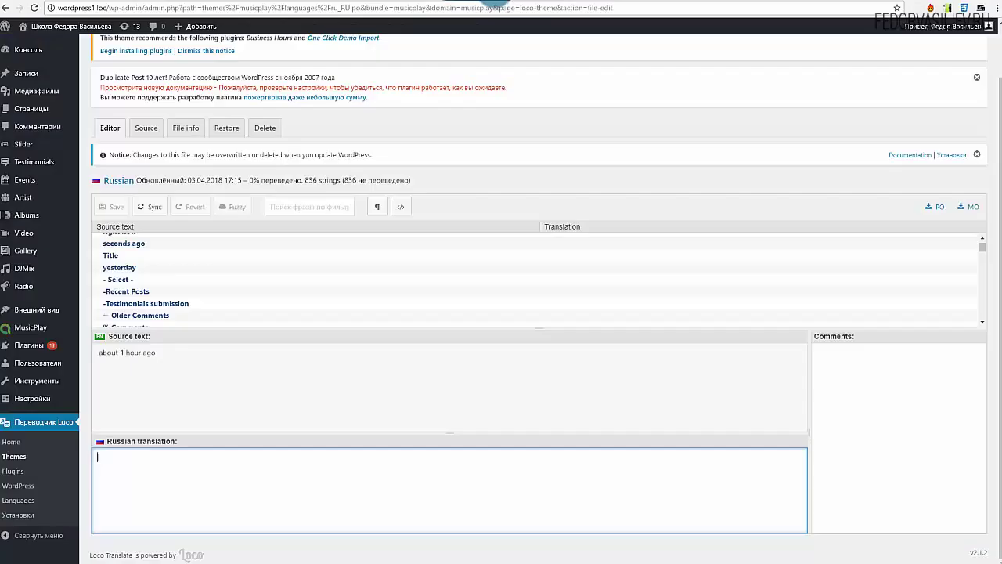
click(306, 206)
right_click(306, 206)
click(343, 271)
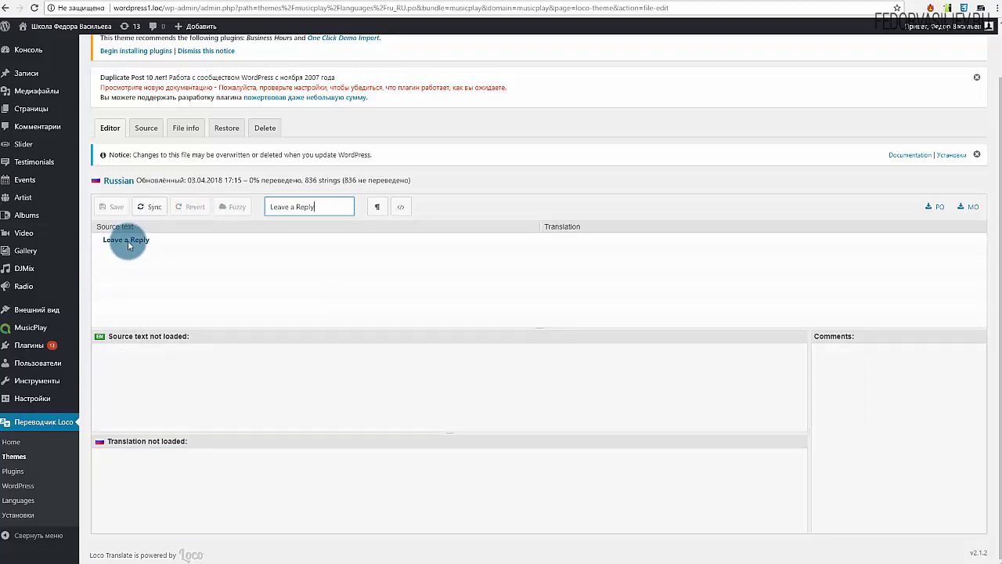
drag(346, 207, 270, 207)
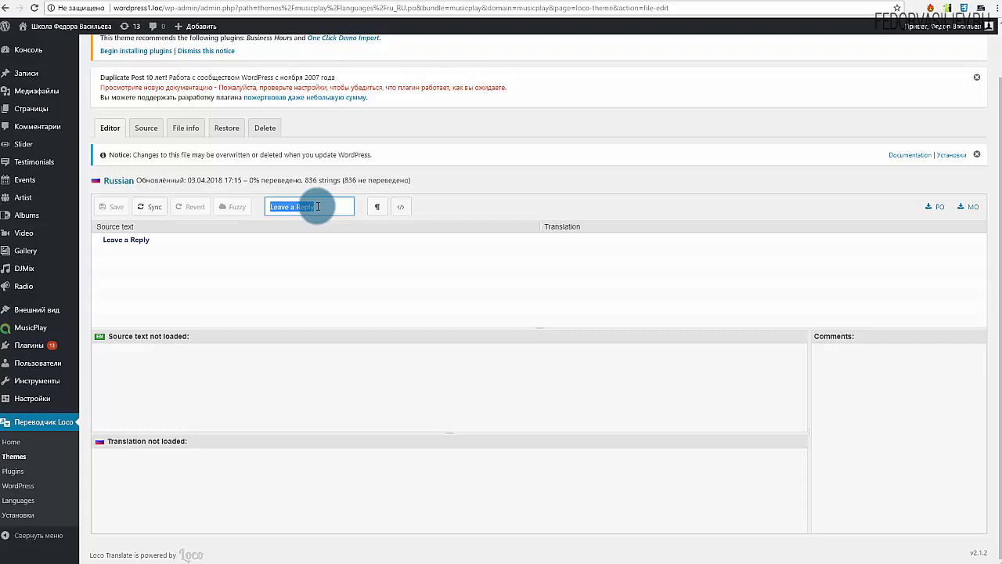
Select the "Leave a Reply" string in the filtered list and copy its English source text
click(134, 240)
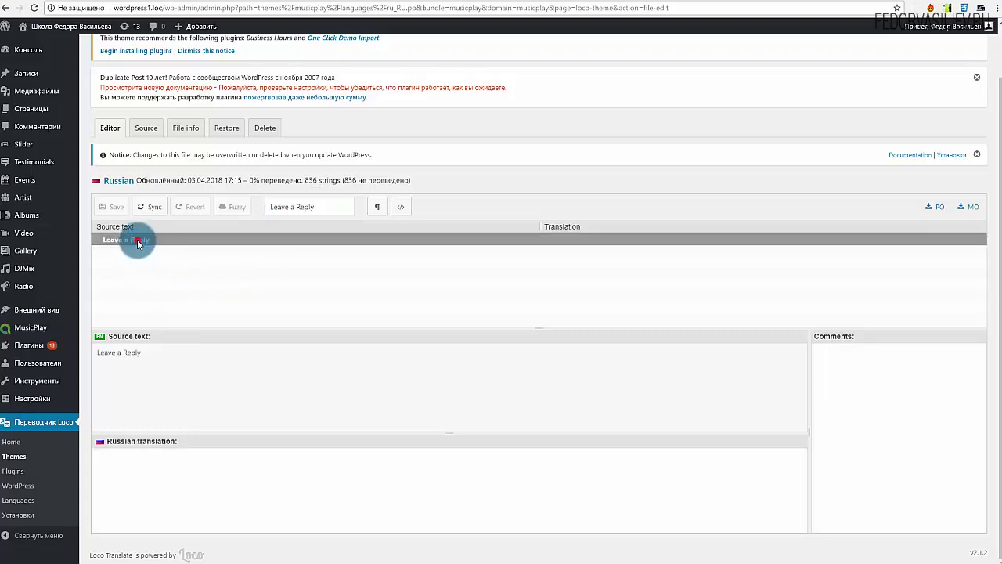
mouse_move(73, 353)
triple_click(133, 354)
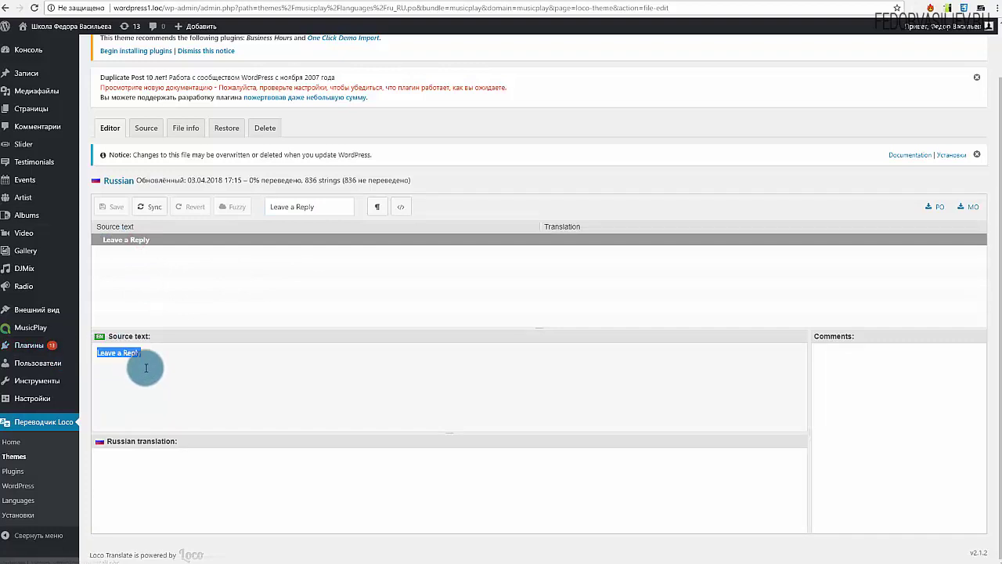
right_click(128, 351)
click(164, 357)
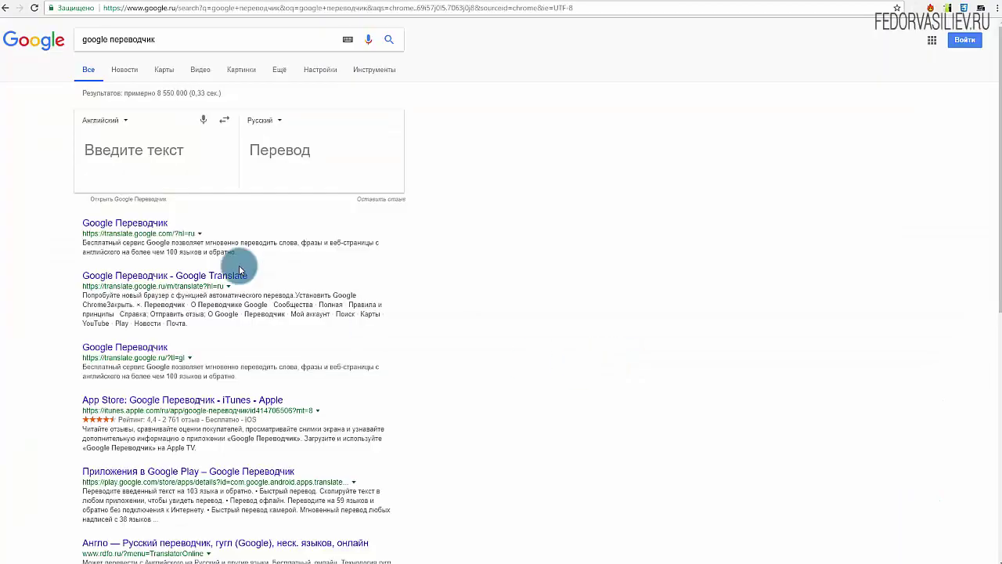
Switch to the Google translator, translate the copied phrase from English to Russian and copy the result "оставьте ответ"
click(150, 43)
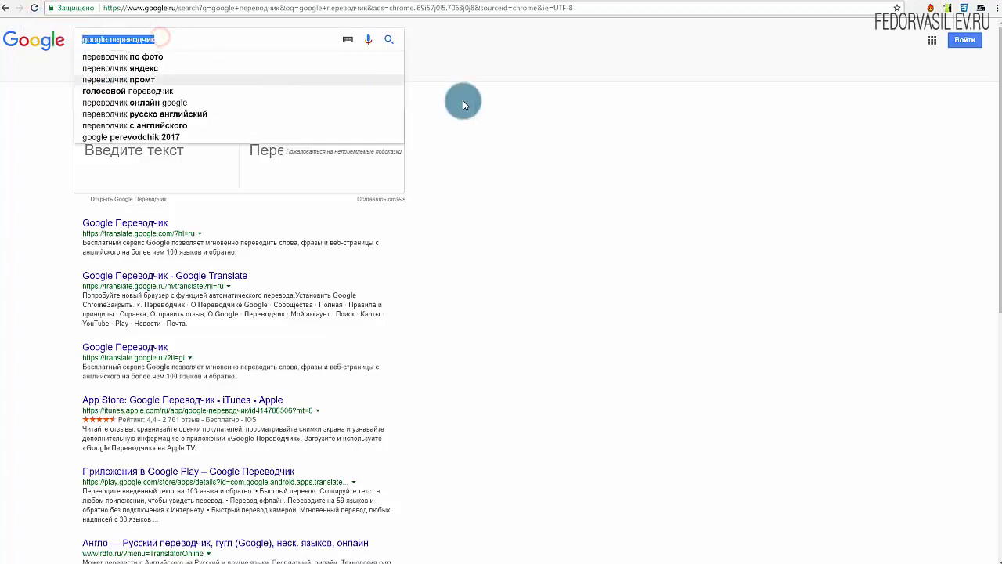
click(503, 106)
right_click(166, 158)
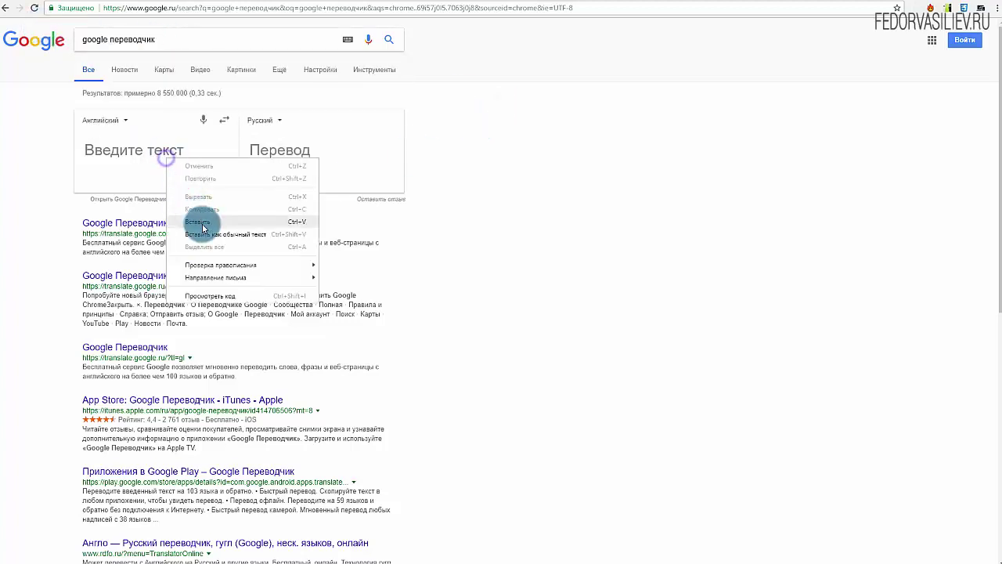
click(203, 226)
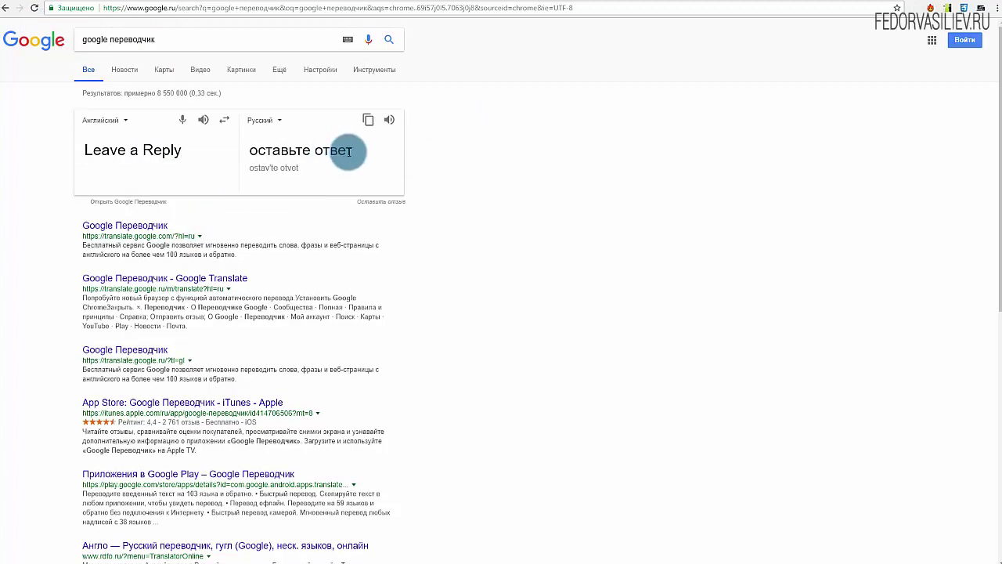
drag(351, 150, 245, 149)
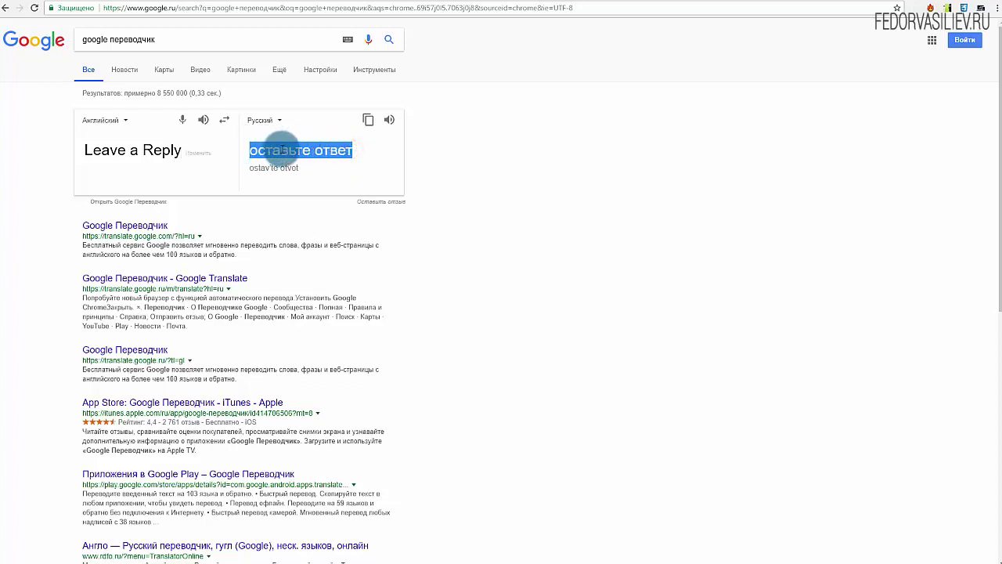
right_click(282, 152)
click(310, 160)
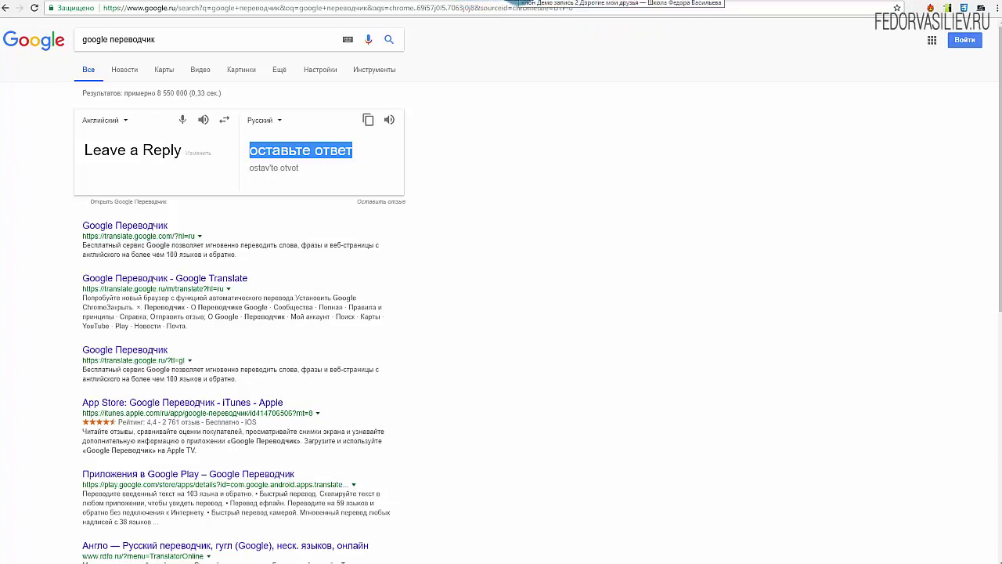
Enter "оставьте ответ" as the Russian translation of "Leave a Reply" without a leading blank line, and save the file
click(513, 2)
click(139, 453)
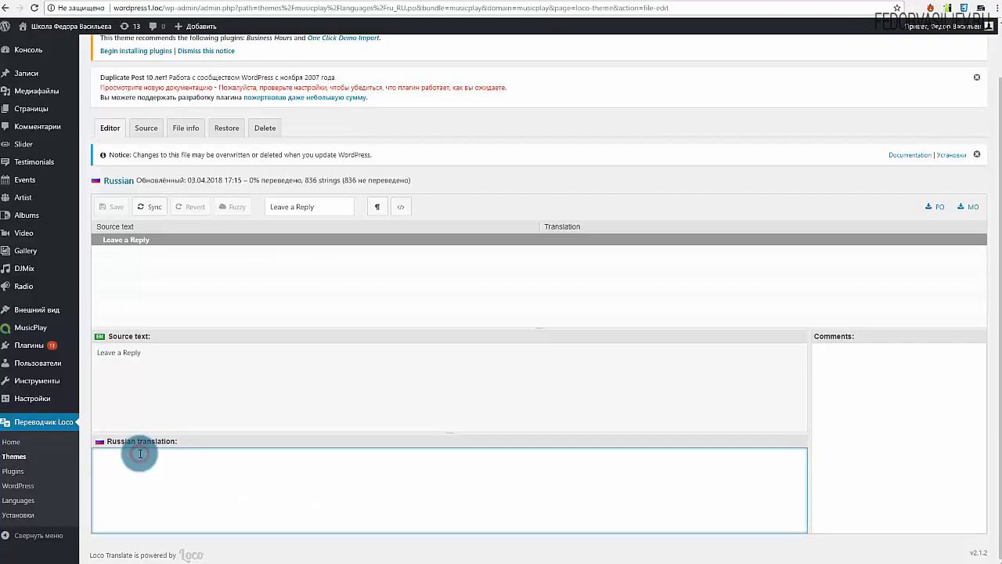
key(ctrl+v)
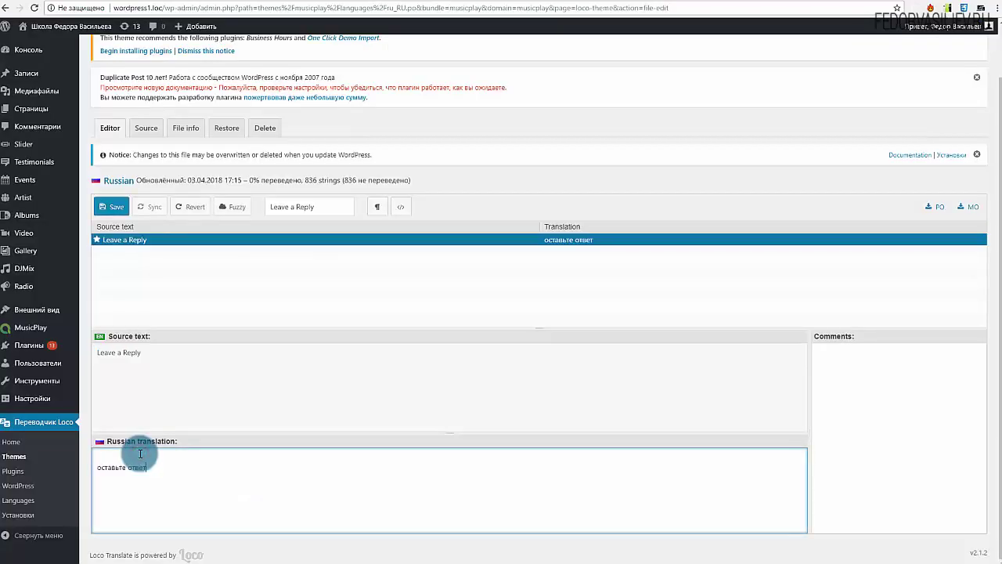
click(97, 465)
key(BackSpace)
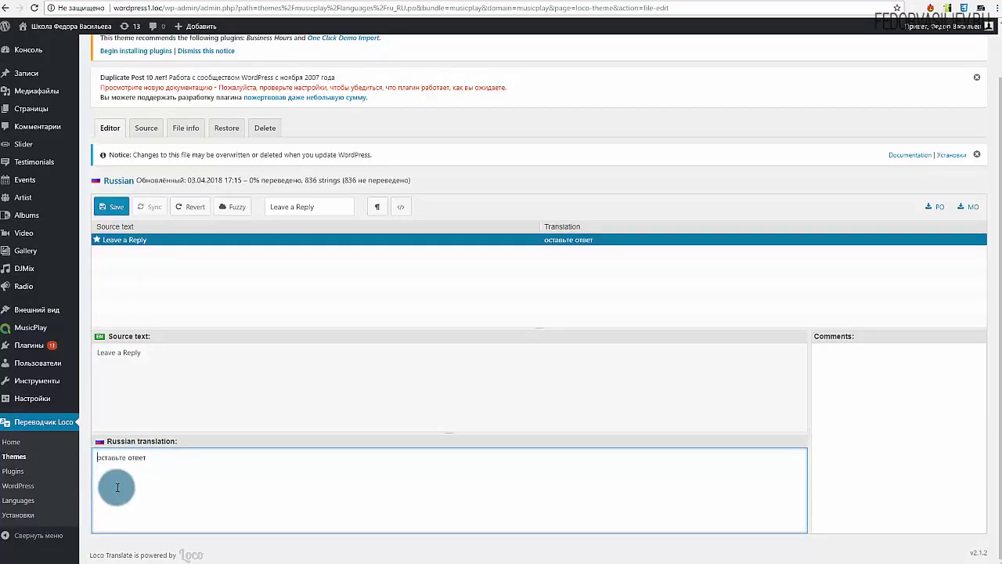
click(112, 208)
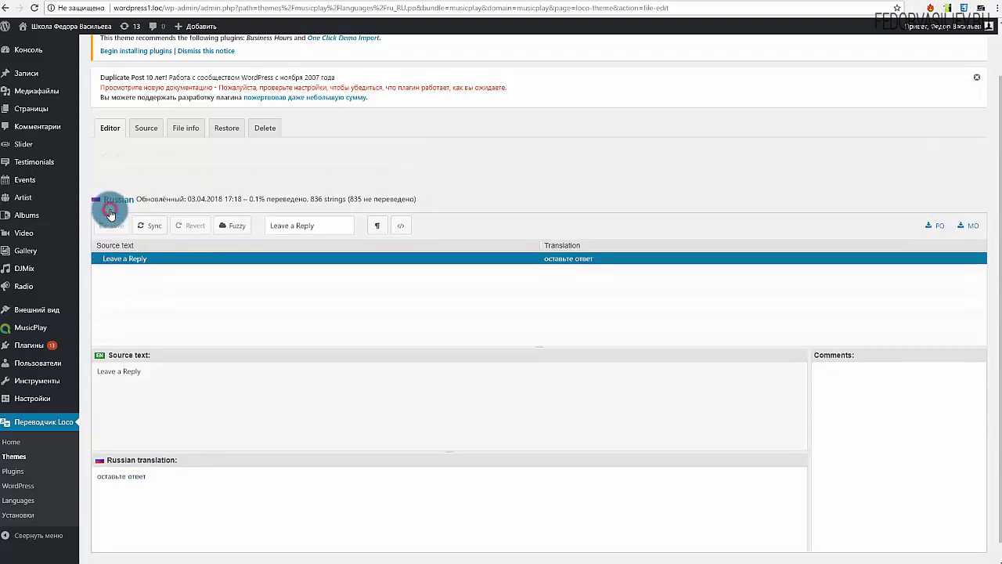
Reload the demo post on the site, check the comment section's heading and collapse the audio player
click(501, 3)
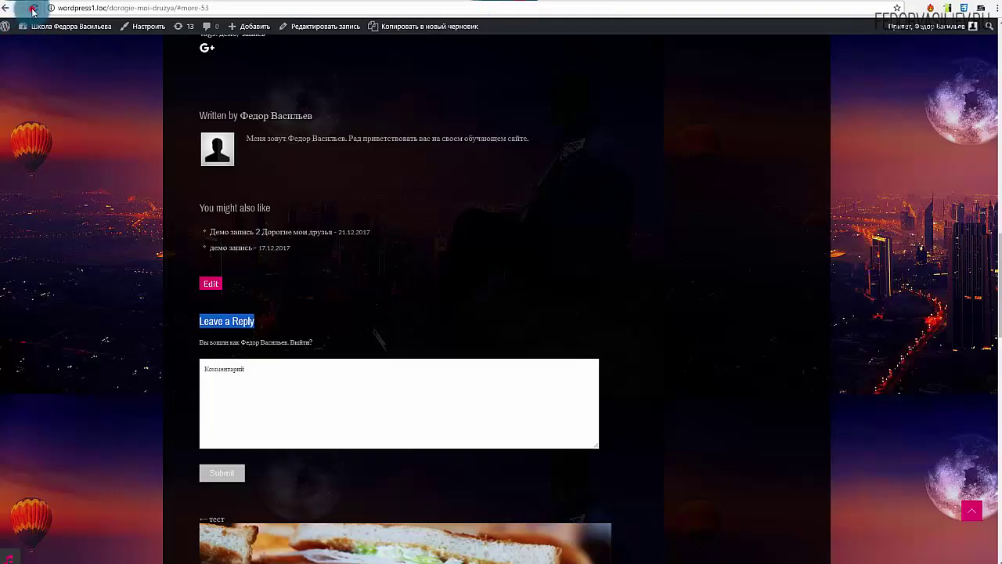
click(34, 8)
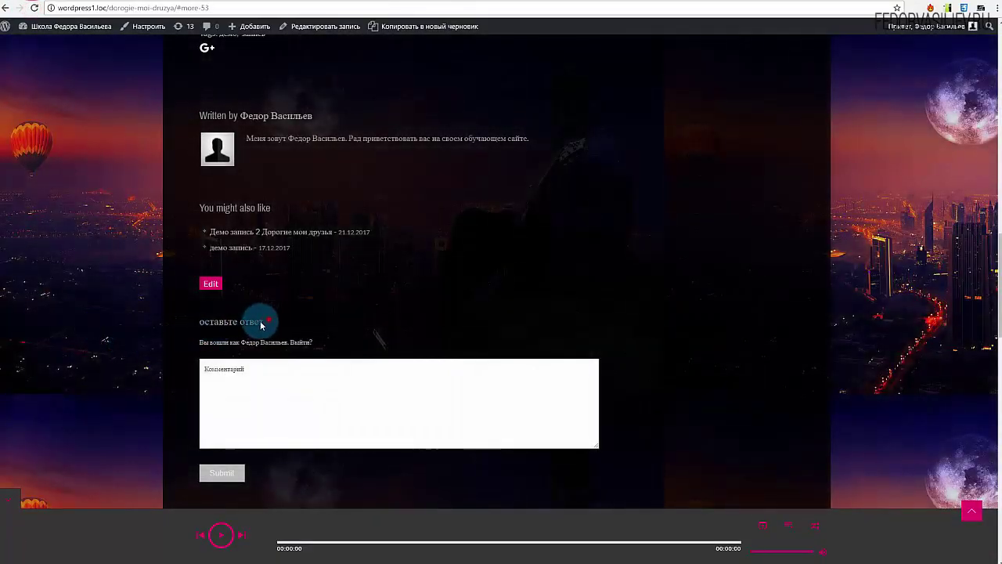
drag(265, 322, 200, 323)
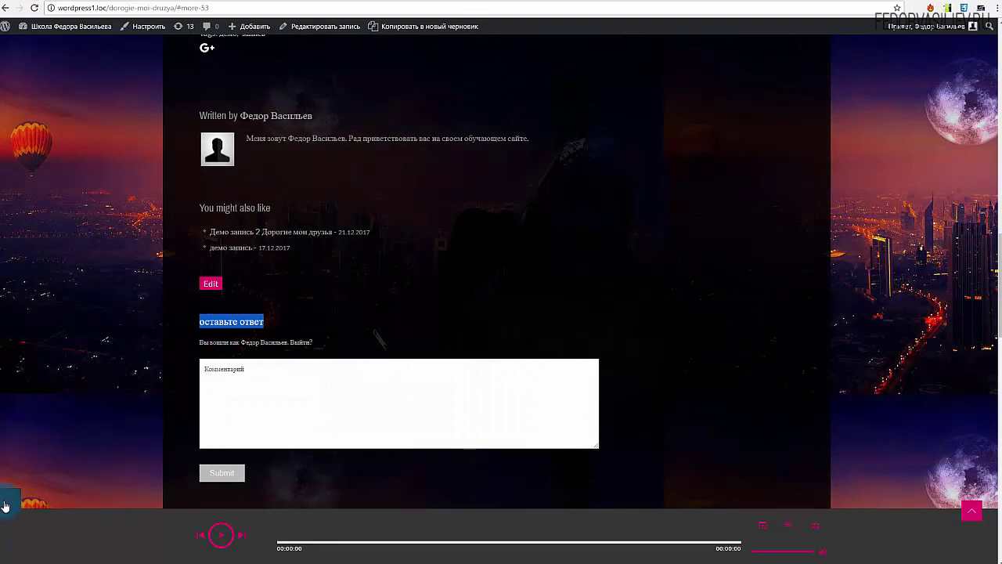
click(6, 507)
click(213, 475)
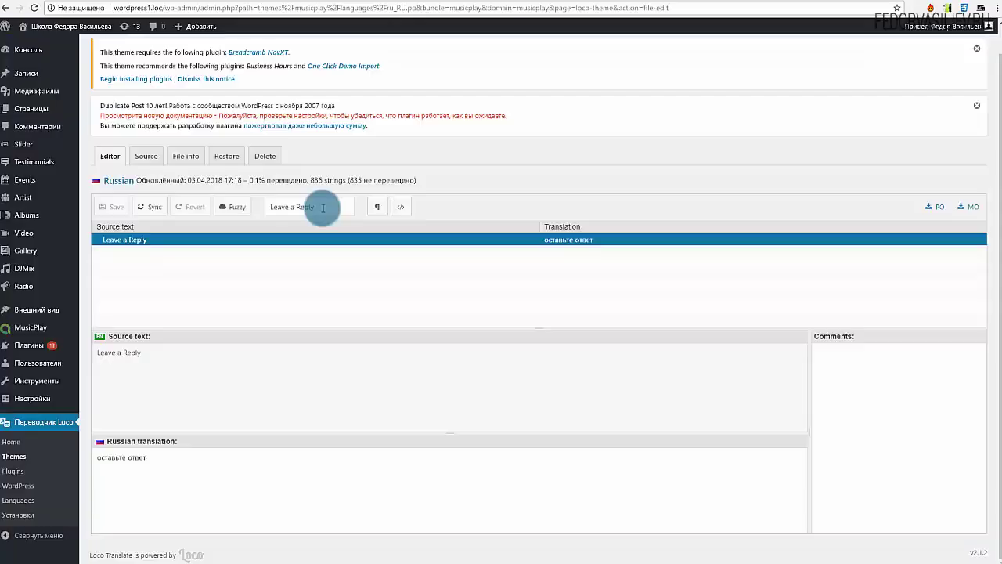
Filter the source strings in the Russian translation editor by "sub" and select the string "Submit"
drag(321, 207, 267, 206)
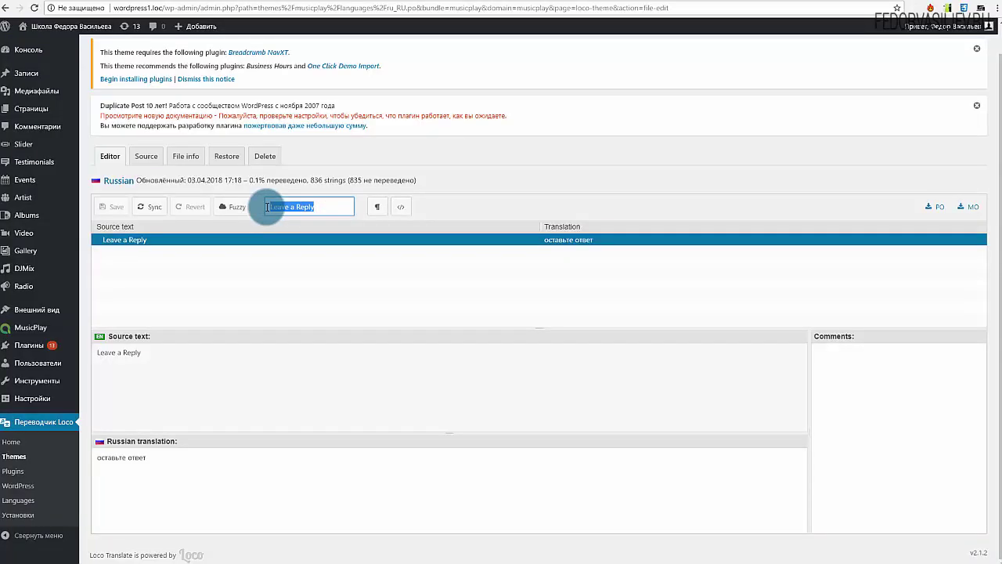
key(BackSpace)
text(su)
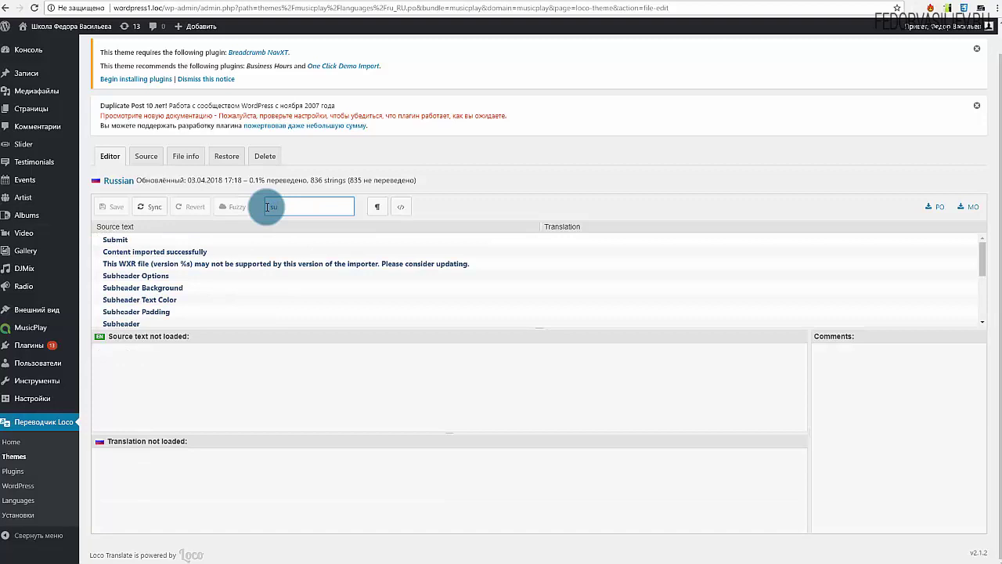
text(b)
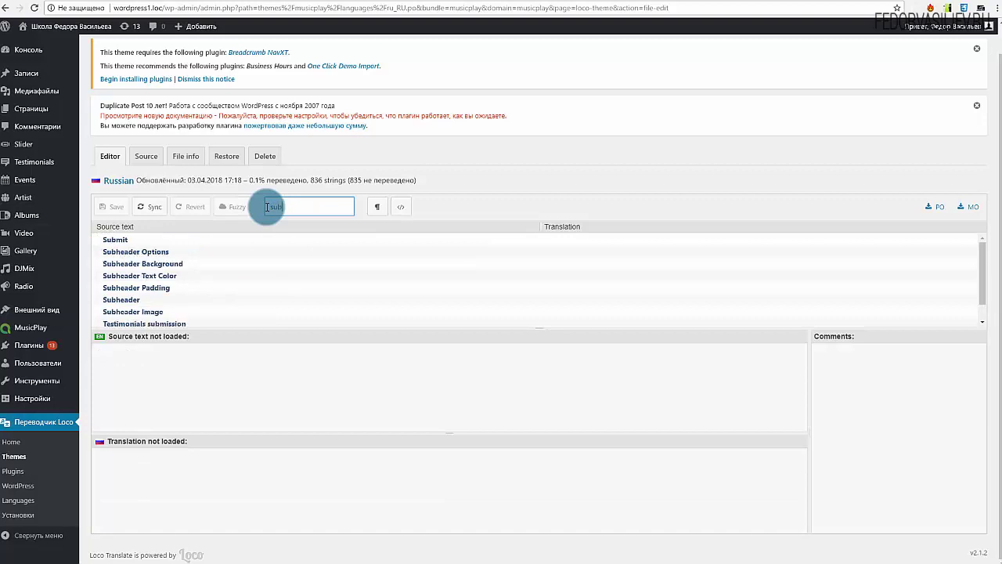
click(115, 241)
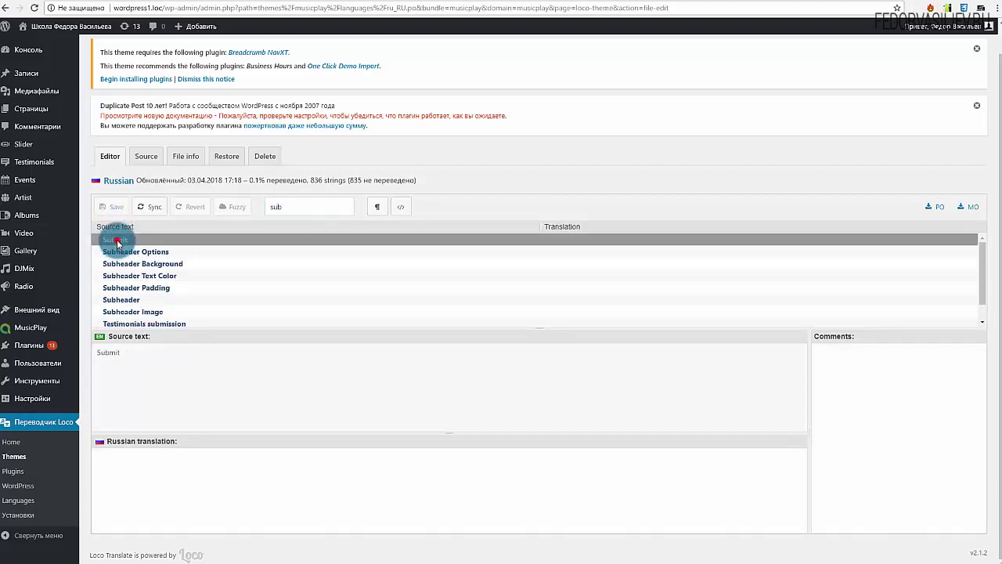
Set the Russian translation of "Submit" to "Отправить" and save the translation file
click(130, 467)
click(130, 467)
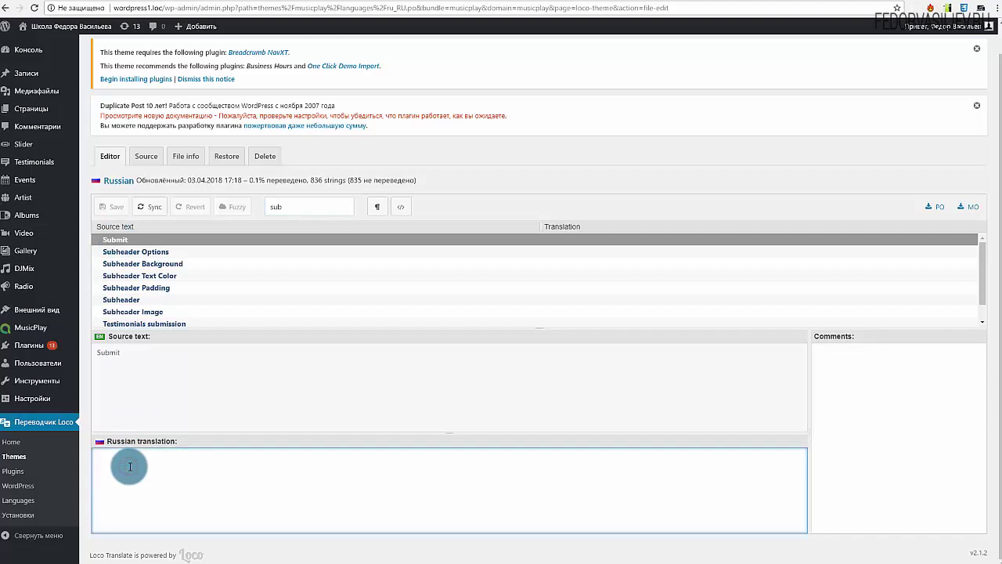
text(Отправить)
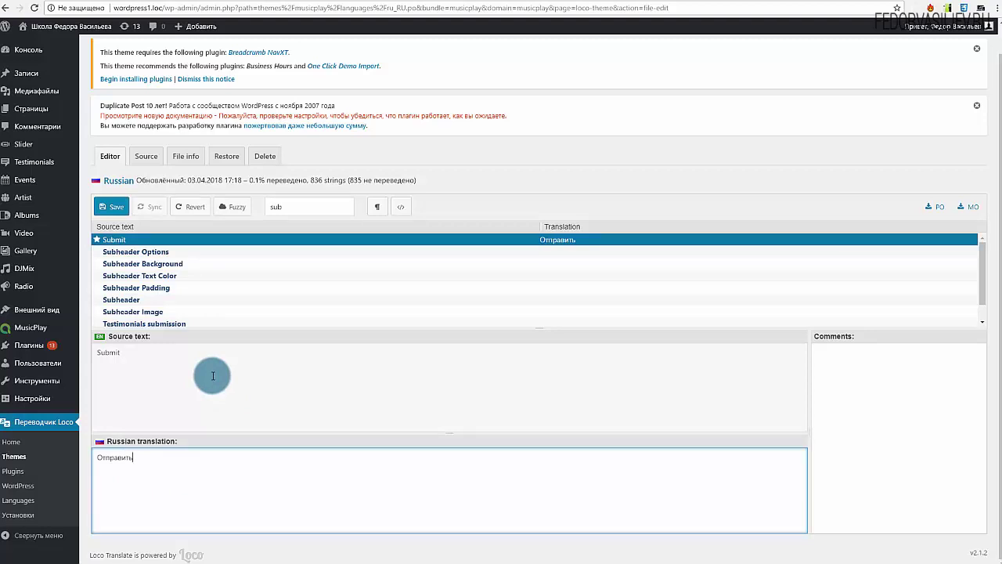
click(112, 207)
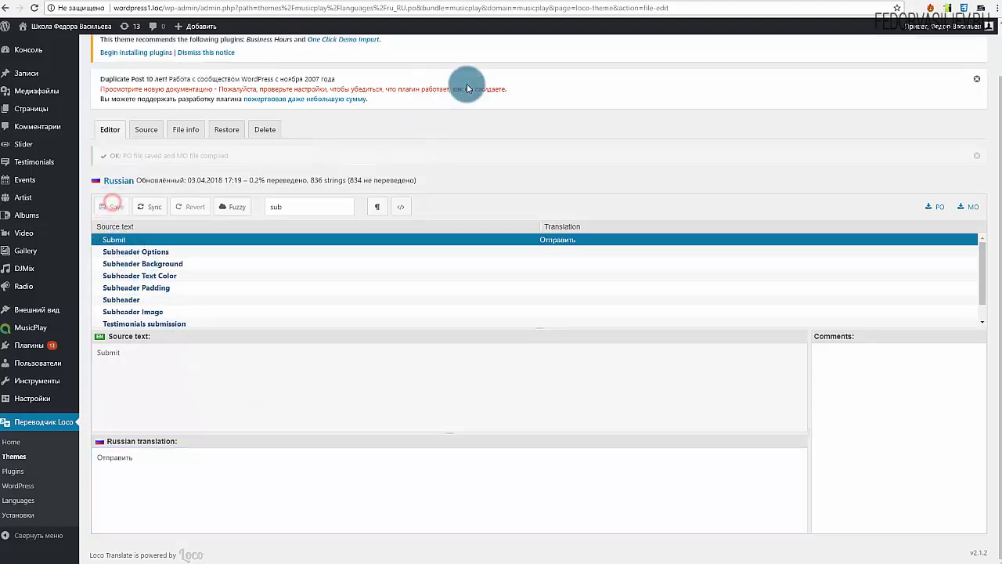
Reload the demo post and look over its comment button and the rest of the page for untranslated English text
click(527, 2)
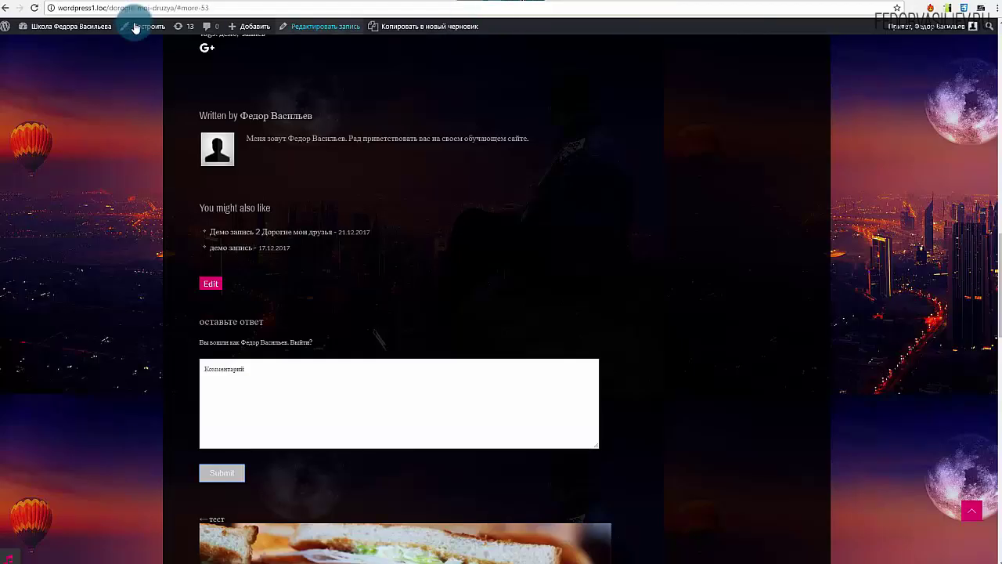
click(32, 9)
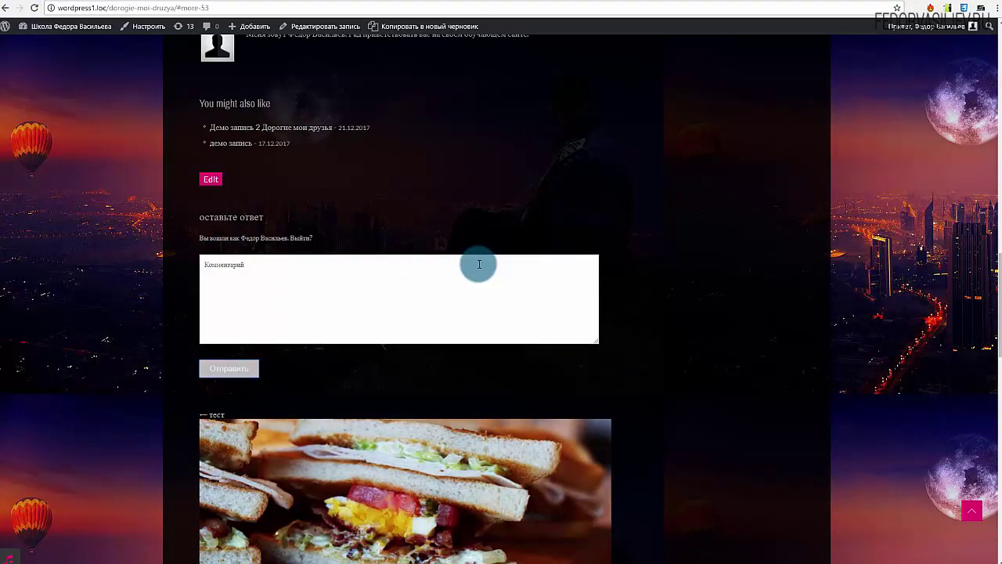
scroll(479, 265, up, 5)
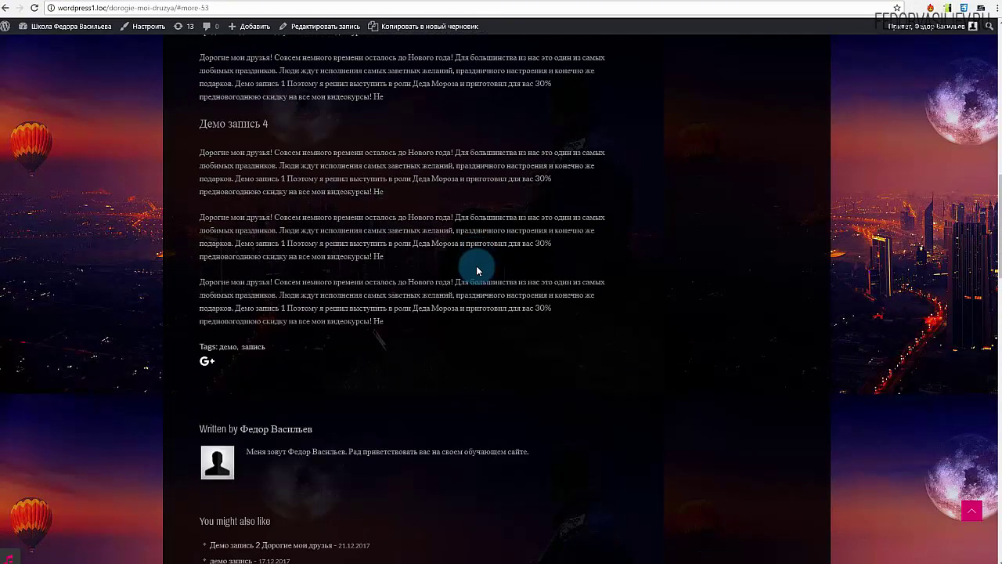
scroll(477, 270, up, 2)
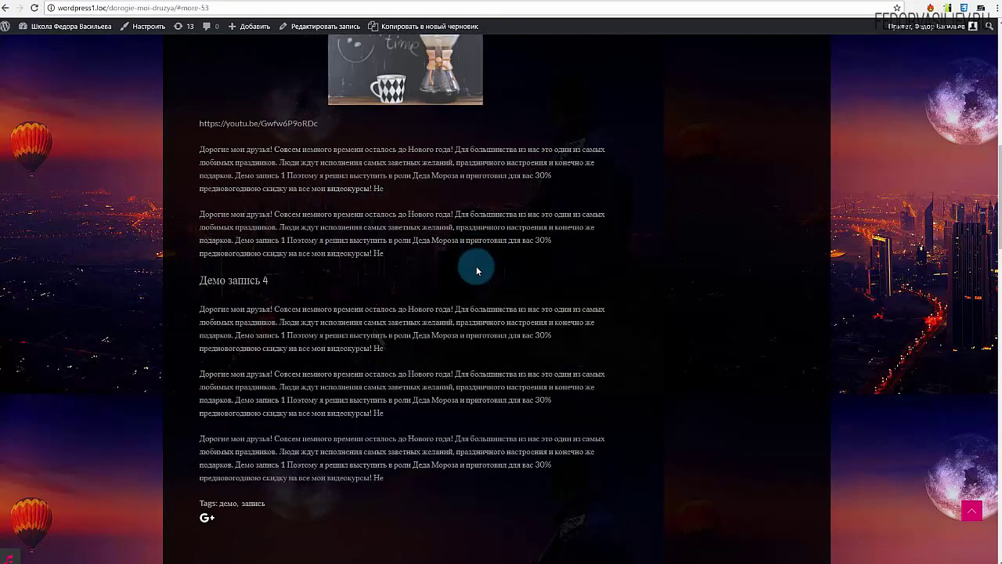
scroll(477, 270, up, 3)
scroll(477, 270, up, 3)
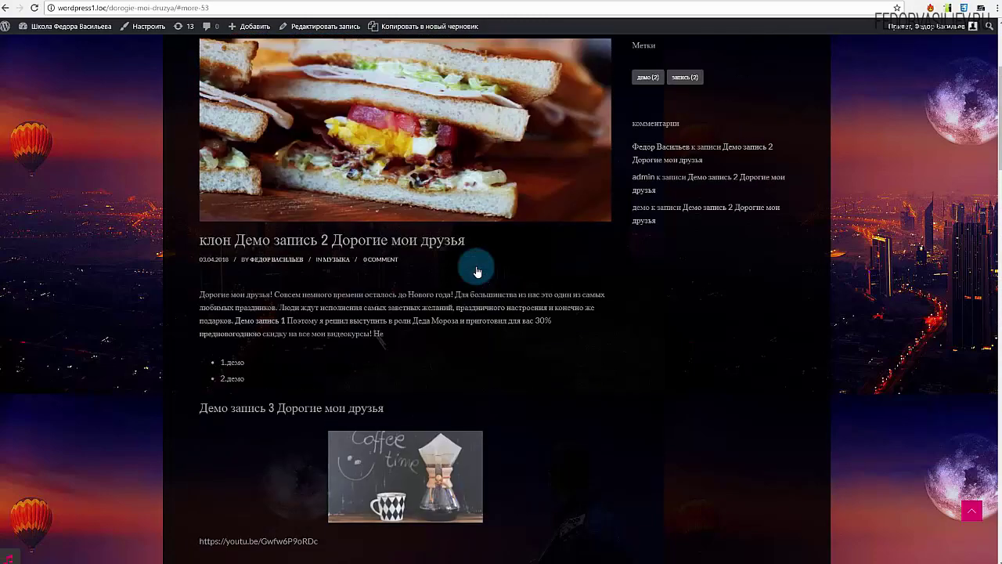
scroll(477, 271, down, 10)
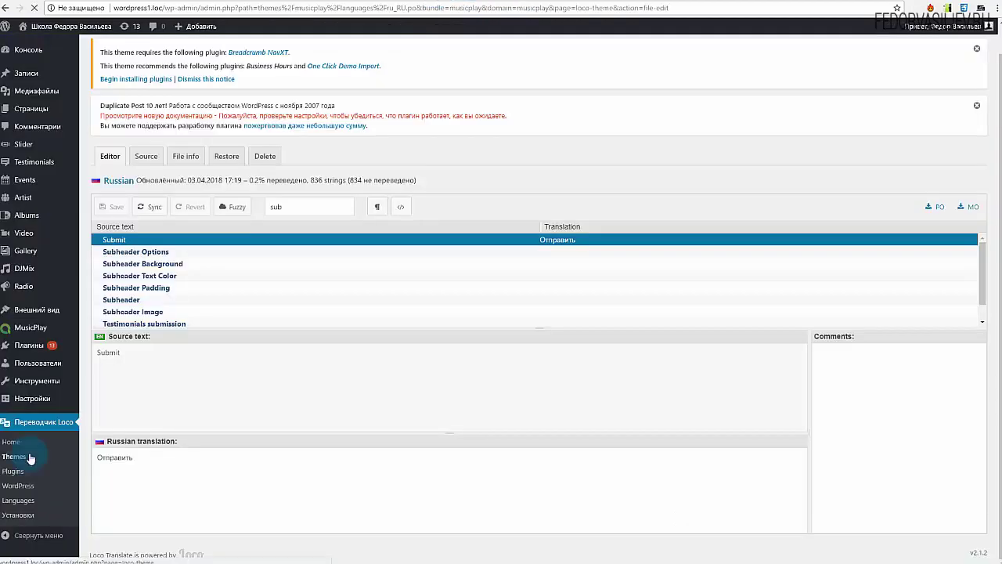
Open the MusicPlay theme's overview in Loco Translate and check the Russian translation progress
click(29, 515)
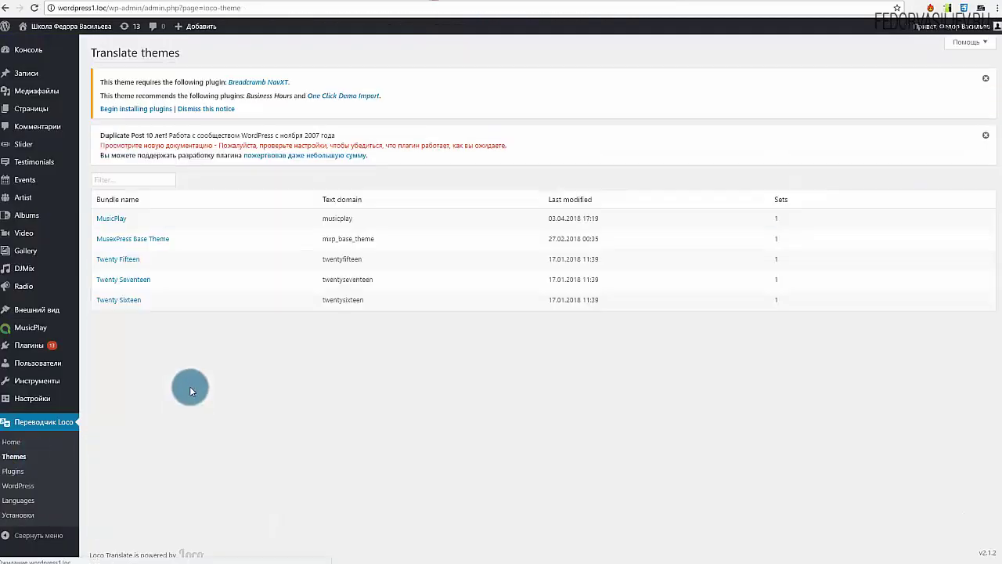
click(110, 218)
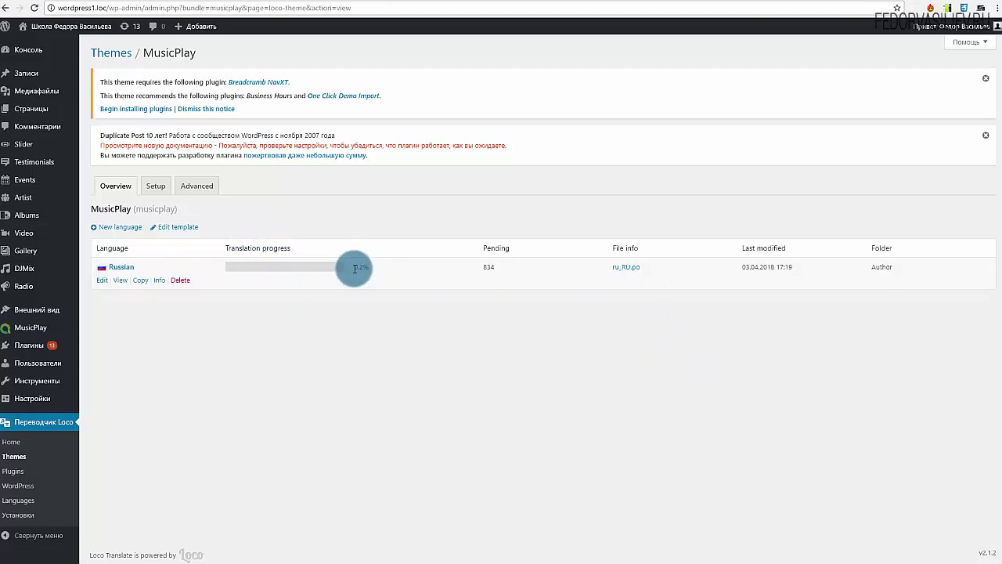
drag(354, 269, 369, 271)
click(321, 330)
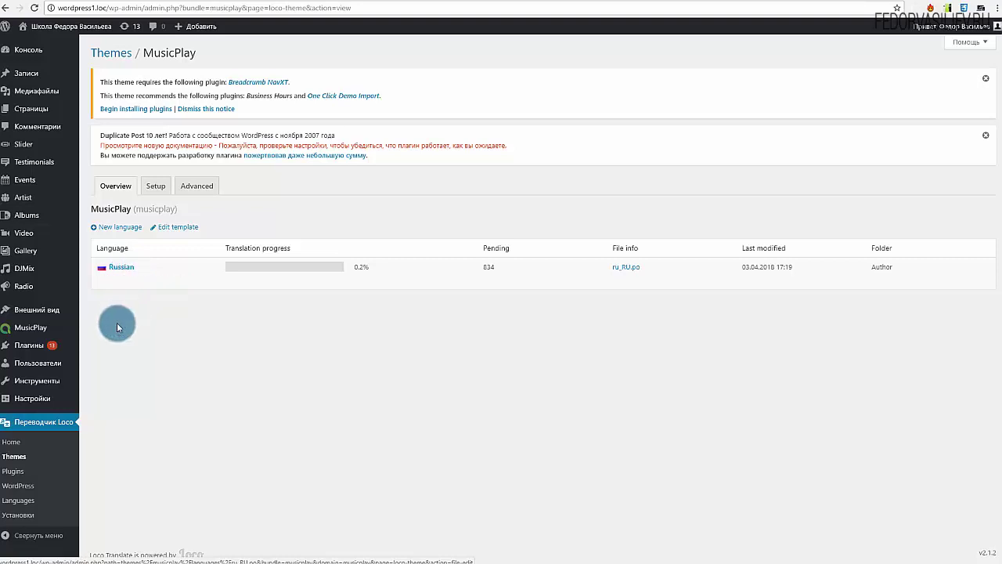
Open the theme's Russian translation for editing and go to the start of the source string list
click(103, 281)
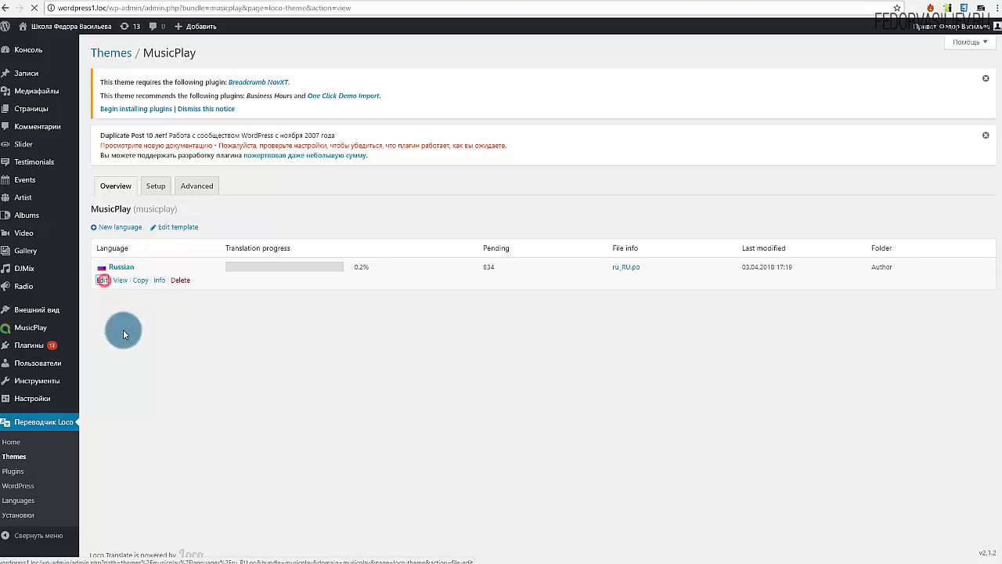
scroll(365, 357, up, 5)
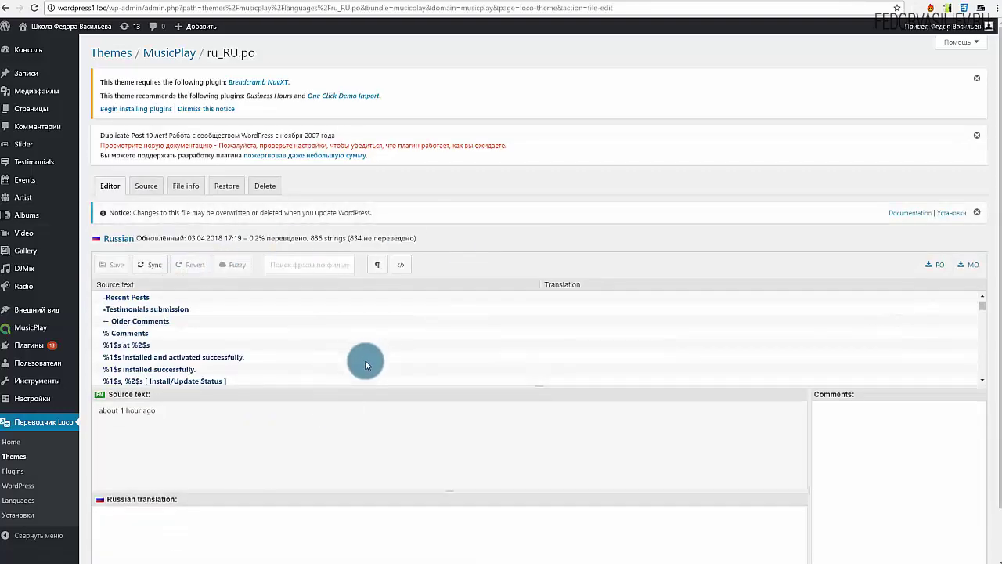
click(983, 301)
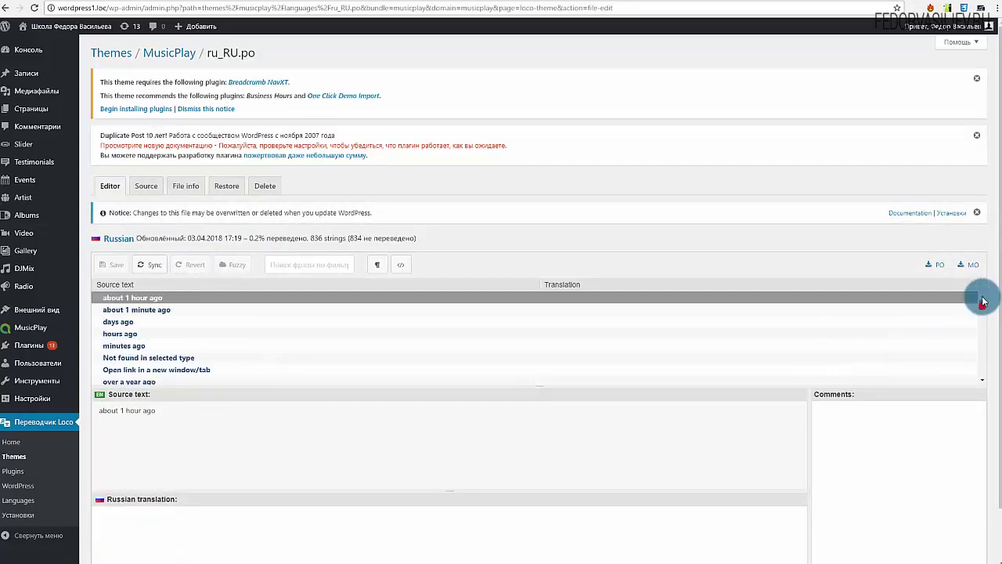
Look through the first untranslated source strings, and the translated "Leave a Reply" and "Submit" entries at the end of the list
click(161, 309)
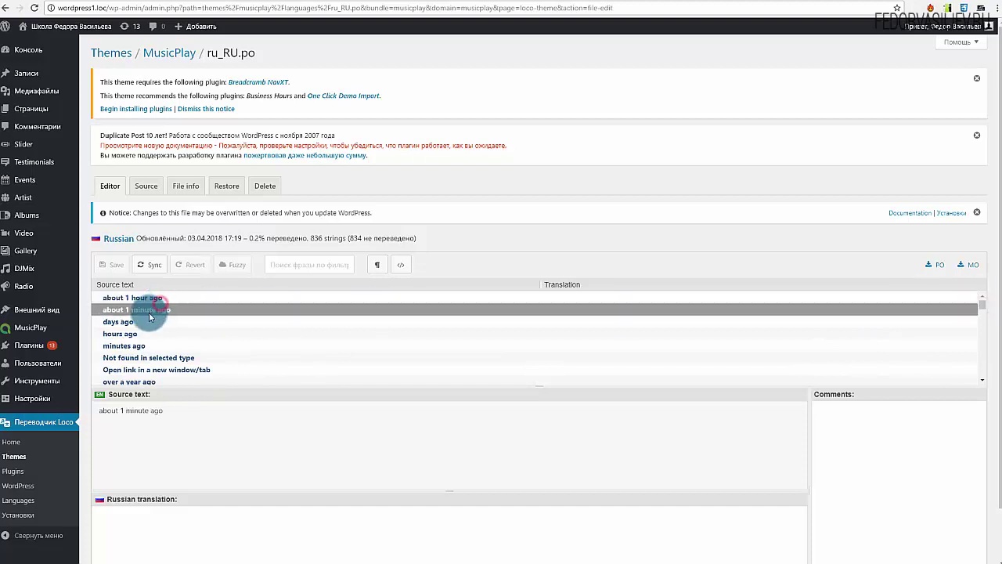
click(138, 323)
click(126, 334)
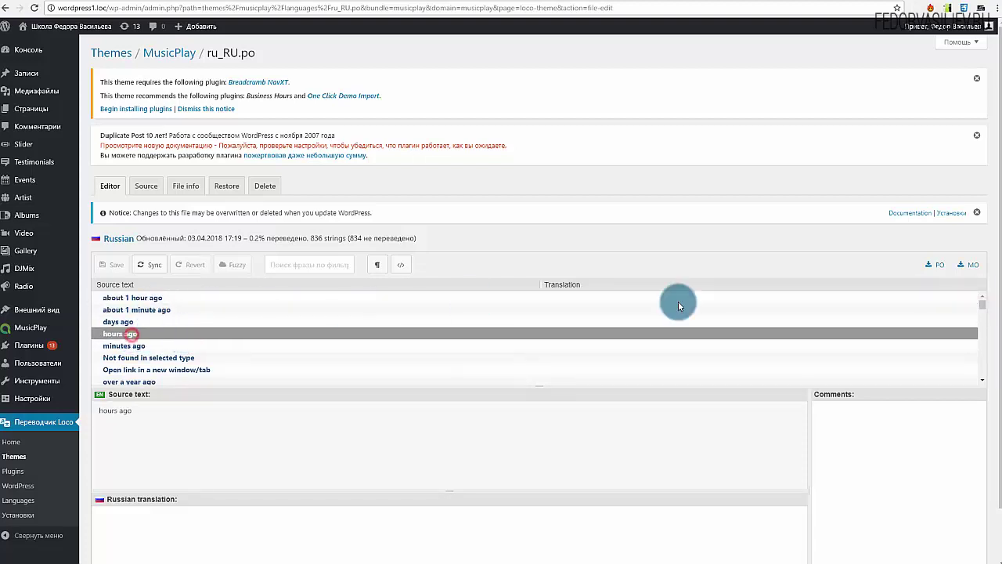
drag(977, 306, 985, 383)
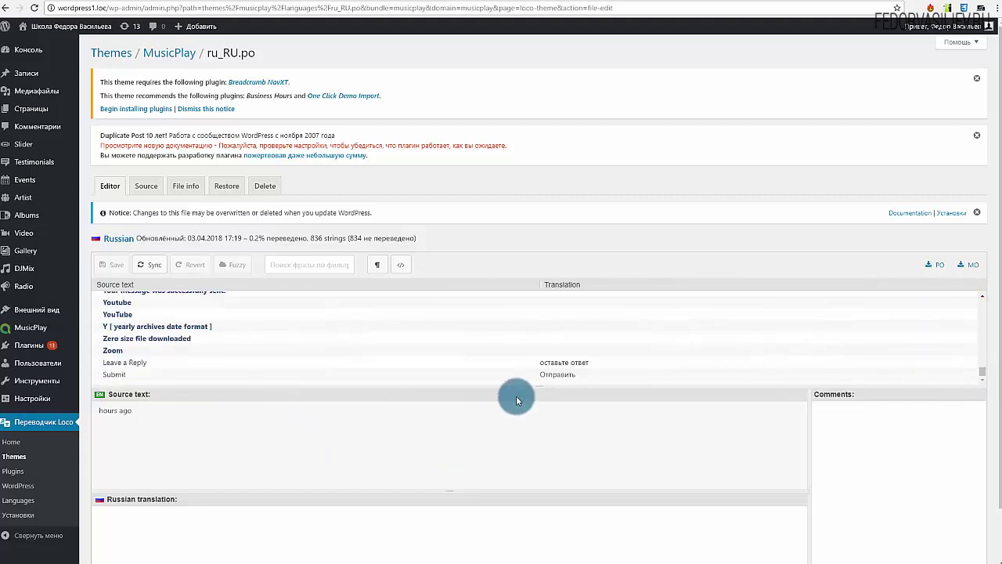
click(548, 379)
click(554, 362)
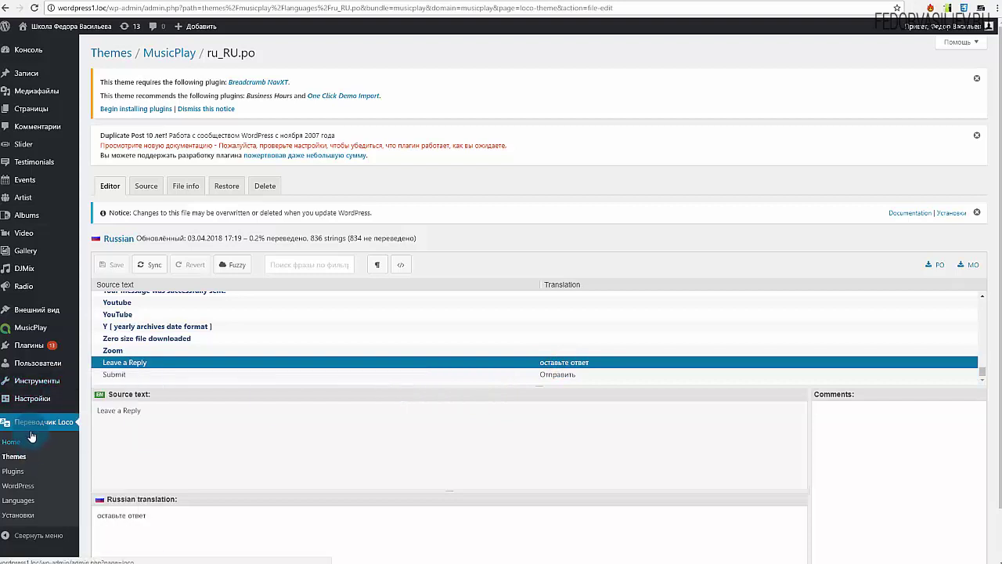
Show only the active plugins on the site and deactivate the Loco translation plugin (Переводчик Loco)
click(29, 347)
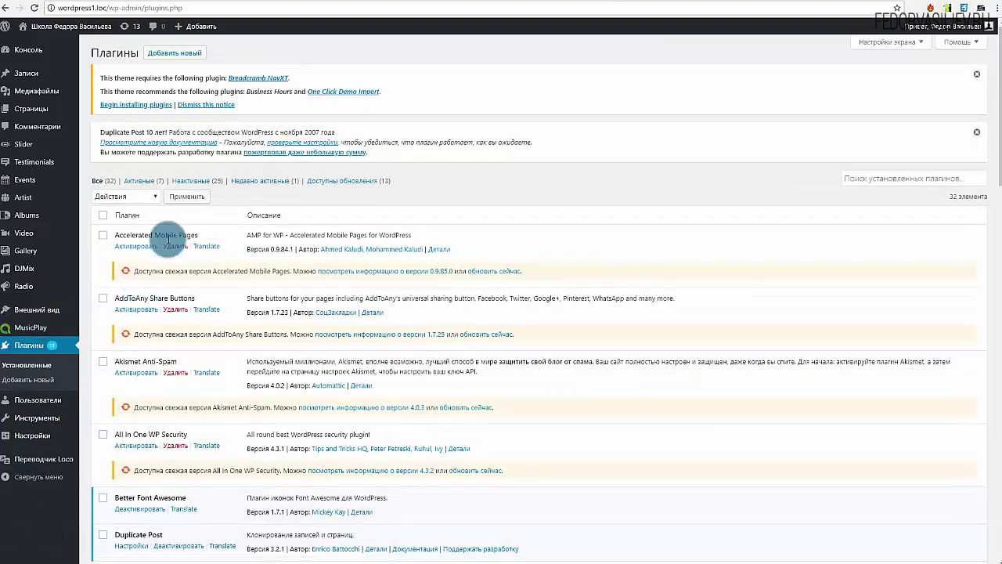
click(141, 181)
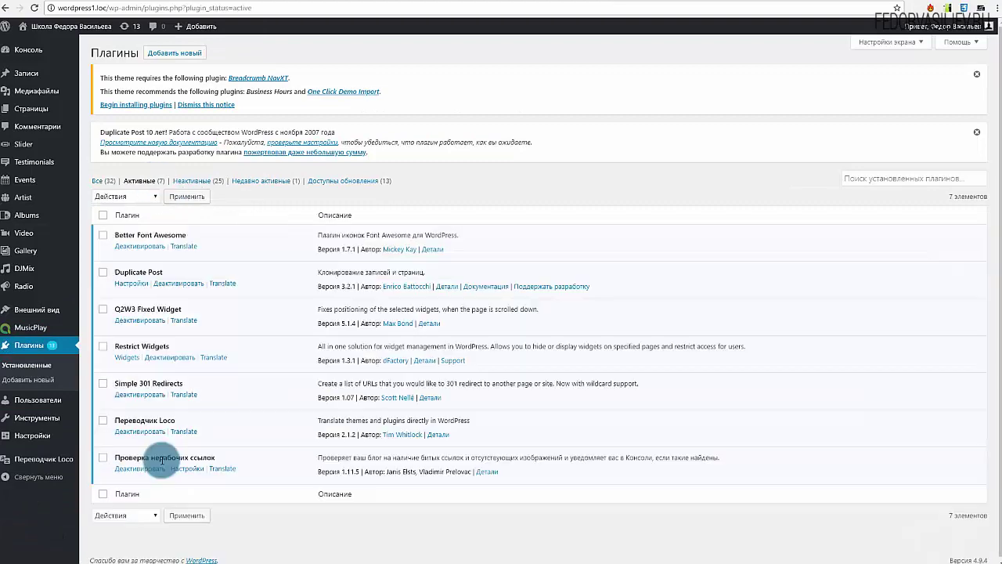
click(143, 433)
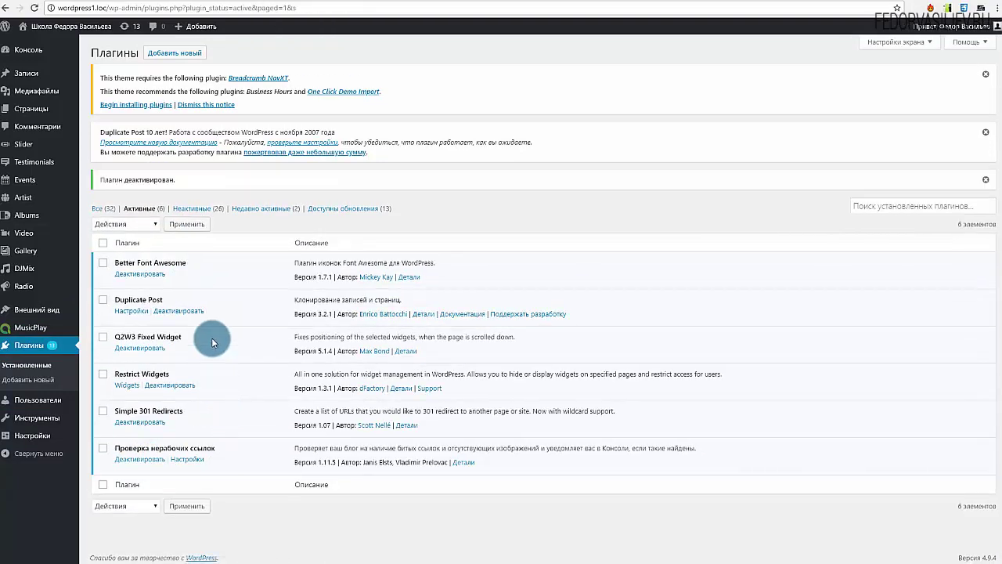
Reload the demo post on the site and check the comment form's heading and submit button for the Russian translations
click(523, 2)
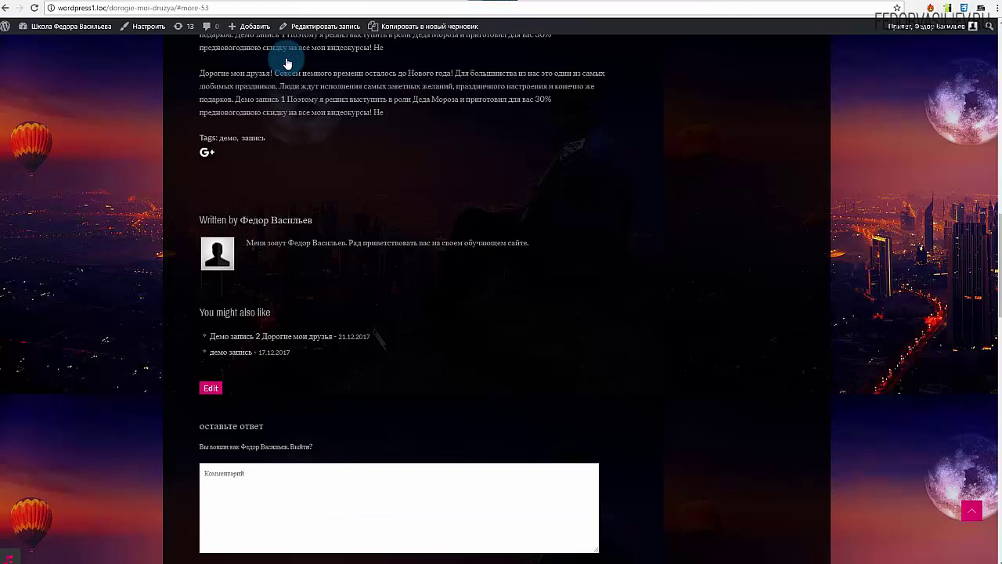
click(32, 8)
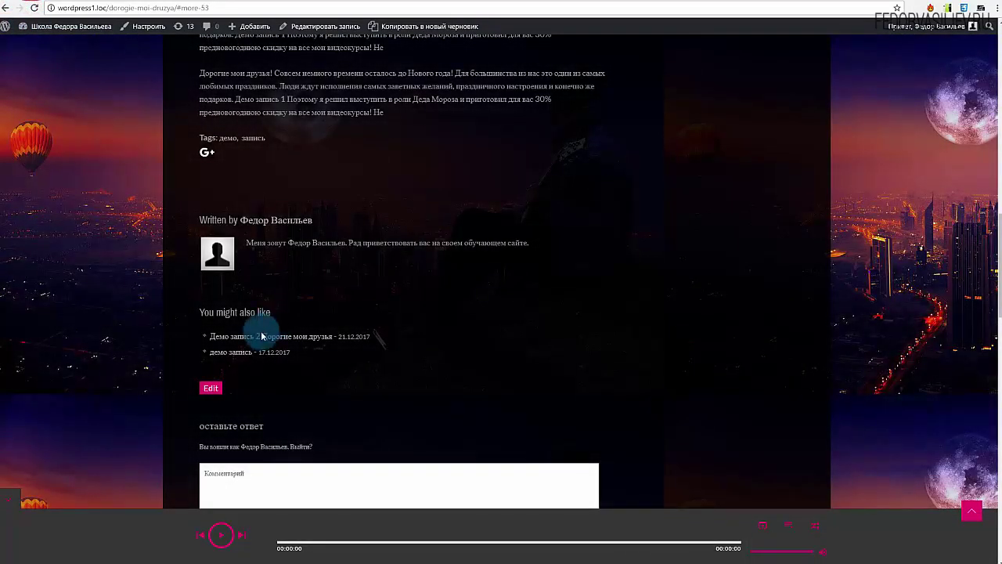
scroll(266, 360, down, 2)
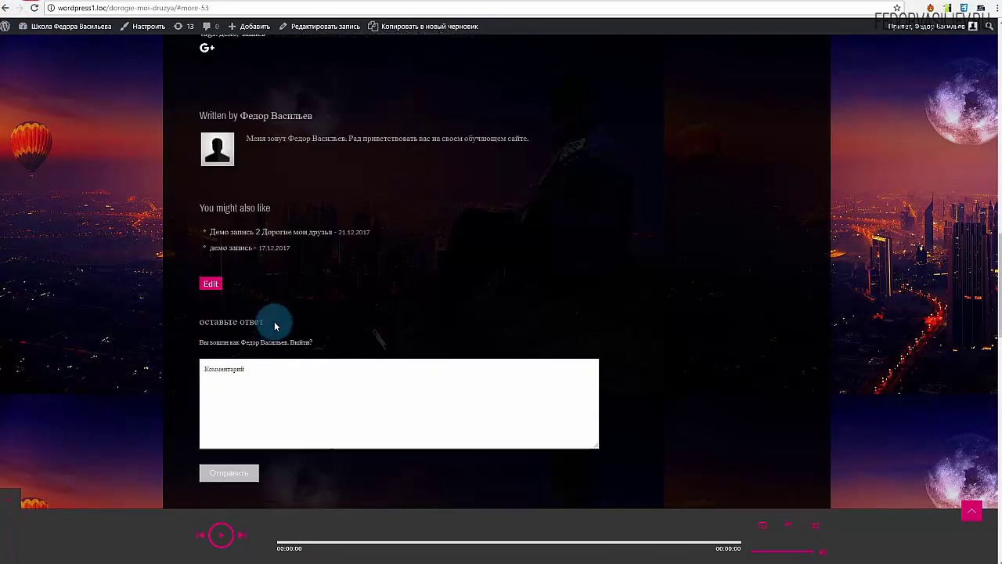
mouse_move(274, 321)
mouse_down()
mouse_move(231, 321)
mouse_move(255, 321)
mouse_up()
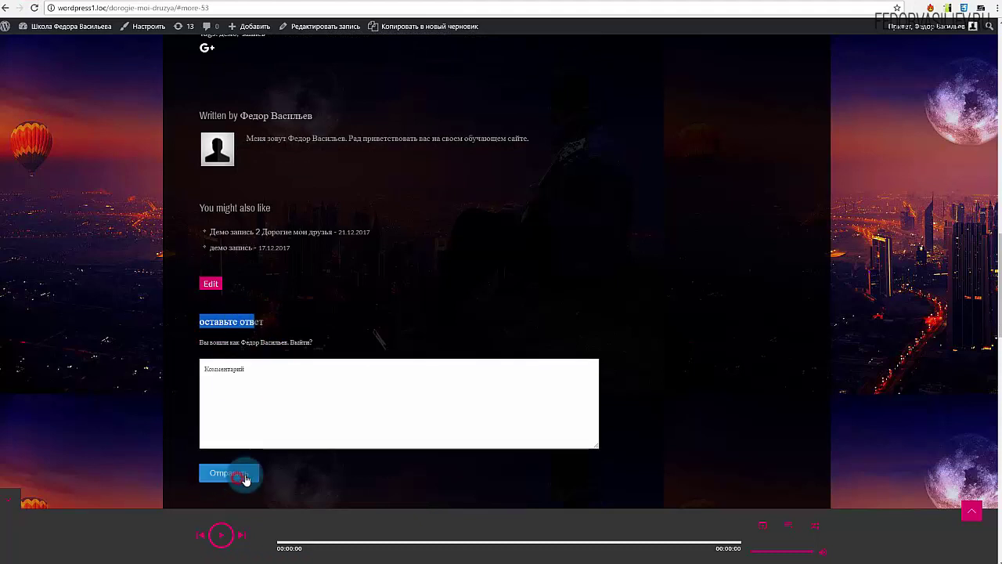
click(415, 396)
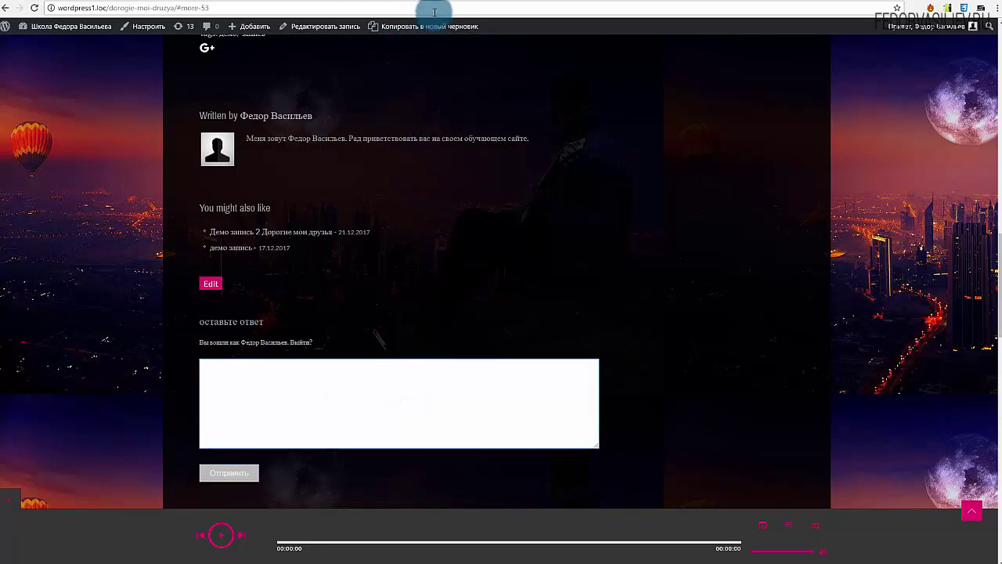